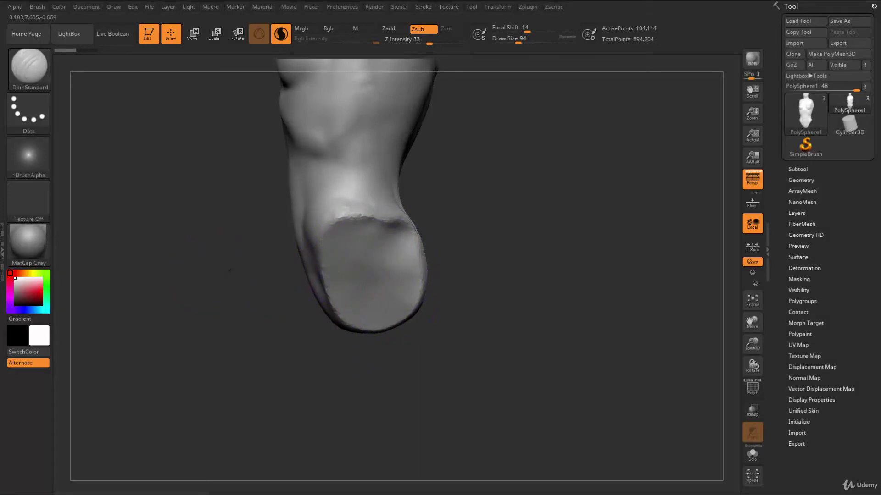
# - Mask the flat hip stump faces with the MaskPen's FreeHand stroke and invert the mask
pyautogui.press('ctrl')
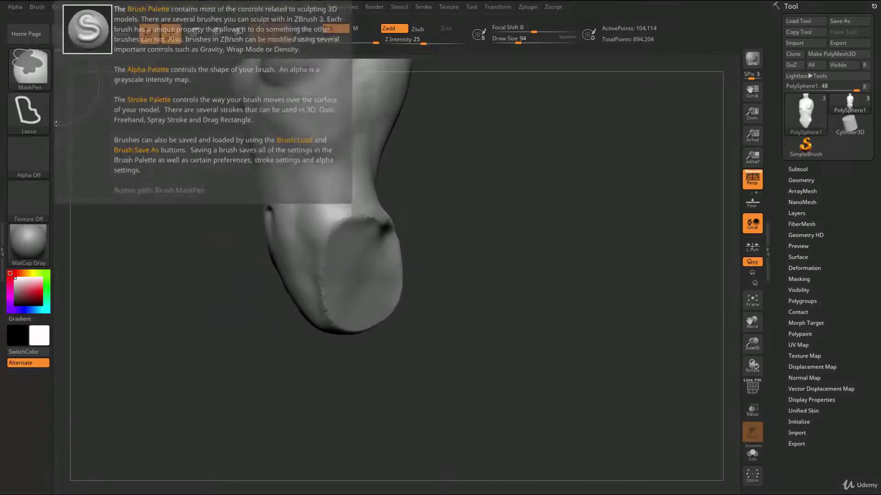
pyautogui.click(28, 113)
pyautogui.click(173, 121)
pyautogui.moveTo(367, 288)
pyautogui.keyDown('ctrl'); pyautogui.mouseDown()
pyautogui.moveTo(362, 250)
pyautogui.moveTo(330, 275)
pyautogui.moveTo(370, 298)
pyautogui.moveTo(387, 240)
pyautogui.mouseUp(); pyautogui.keyUp('ctrl')
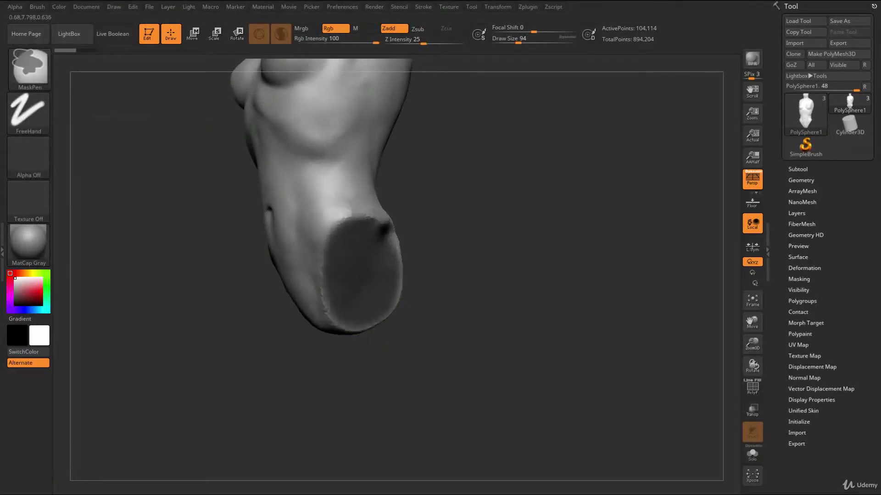
pyautogui.keyDown('ctrl'); pyautogui.click(486, 333); pyautogui.keyUp('ctrl')
# - Place the Move gizmo on the unmasked hip stump face and reset its orientation to the world axes
pyautogui.keyDown('shift'); pyautogui.moveTo(480, 380); pyautogui.dragTo(452, 312); pyautogui.keyUp('shift')
pyautogui.press('w')
pyautogui.moveTo(471, 207); pyautogui.dragTo(413, 197)
pyautogui.moveTo(440, 300); pyautogui.dragTo(496, 294)
pyautogui.keyDown('alt'); pyautogui.click(356, 277); pyautogui.keyUp('alt')
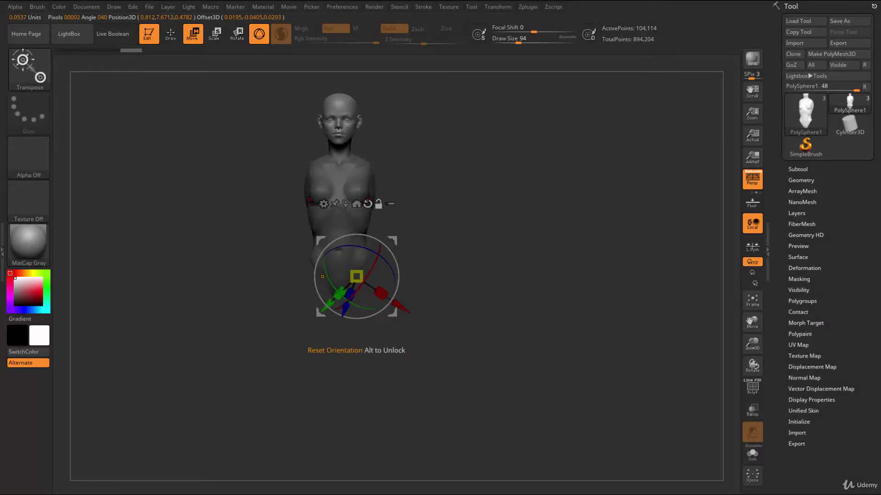
pyautogui.keyDown('alt'); pyautogui.click(368, 203); pyautogui.keyUp('alt')
pyautogui.keyDown('alt'); pyautogui.moveTo(417, 230); pyautogui.dragTo(406, 158); pyautogui.keyUp('alt')
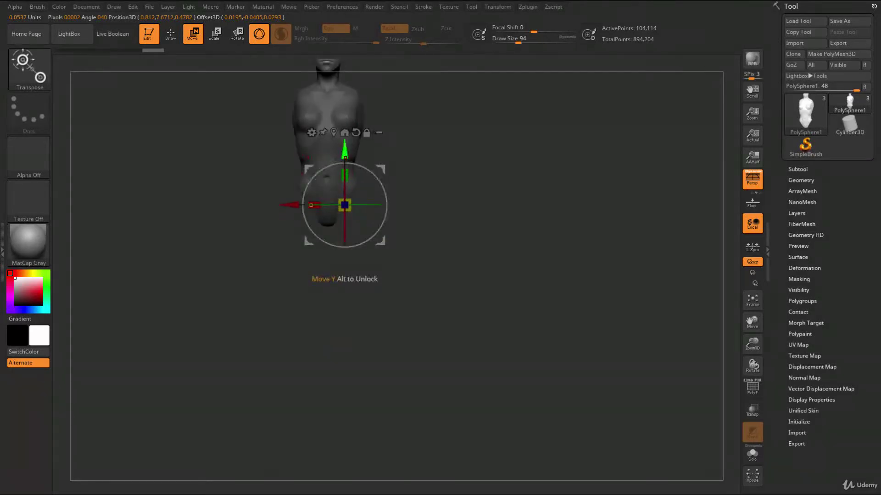
pyautogui.keyDown('alt'); pyautogui.moveTo(449, 175); pyautogui.dragTo(435, 142); pyautogui.keyUp('alt')
# - Pull the stumps straight down into long legs and flatten their lower ends along Y to about 0.1
pyautogui.moveTo(345, 151); pyautogui.dragTo(368, 297)
pyautogui.keyDown('alt'); pyautogui.moveTo(429, 216); pyautogui.dragTo(428, 242); pyautogui.keyUp('alt')
pyautogui.keyDown('alt'); pyautogui.moveTo(422, 199); pyautogui.dragTo(388, 289); pyautogui.keyUp('alt')
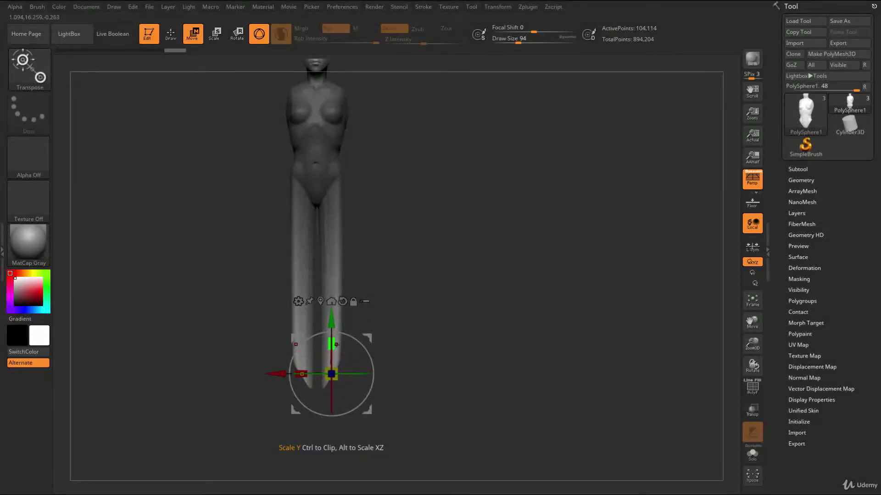
pyautogui.moveTo(338, 355); pyautogui.dragTo(329, 402)
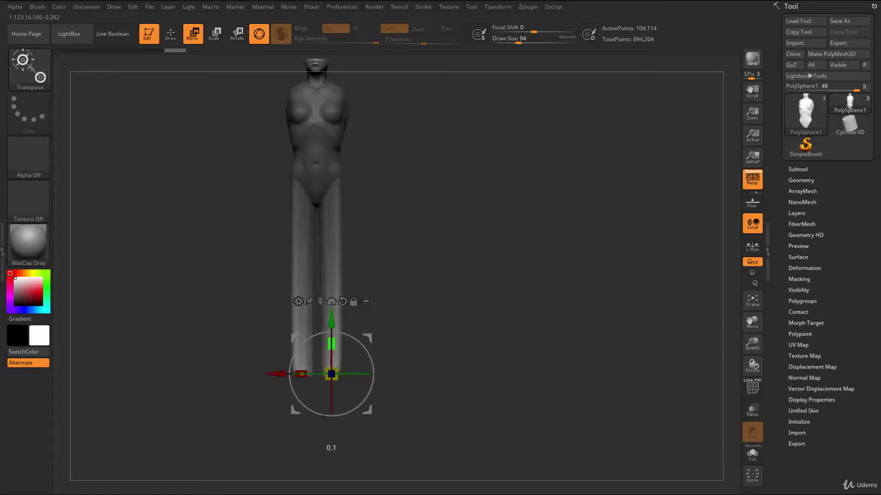
pyautogui.moveTo(335, 313); pyautogui.dragTo(334, 321)
# - Return to Draw mode and clear the mask from the figure
pyautogui.moveTo(395, 261)
pyautogui.keyDown('alt'); pyautogui.mouseDown()
pyautogui.moveTo(395, 290)
pyautogui.moveTo(404, 280)
pyautogui.mouseUp(); pyautogui.keyUp('alt')
pyautogui.press('q')
pyautogui.keyDown('ctrl'); pyautogui.moveTo(415, 242); pyautogui.dragTo(444, 278); pyautogui.keyUp('ctrl')
pyautogui.moveTo(449, 316)
pyautogui.mouseDown()
pyautogui.moveTo(460, 313)
pyautogui.moveTo(445, 345)
pyautogui.moveTo(436, 328)
pyautogui.mouseUp()
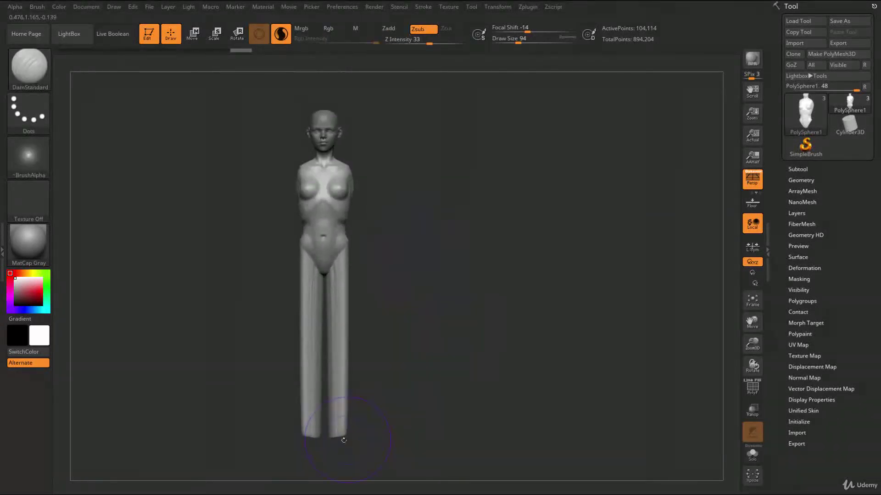
# - Smooth the extruded legs from all sides, rounding their lower ends and evening out the stretched surface
pyautogui.moveTo(314, 425)
pyautogui.keyDown('shift'); pyautogui.mouseDown()
pyautogui.moveTo(336, 433)
pyautogui.moveTo(341, 309)
pyautogui.mouseUp(); pyautogui.keyUp('shift')
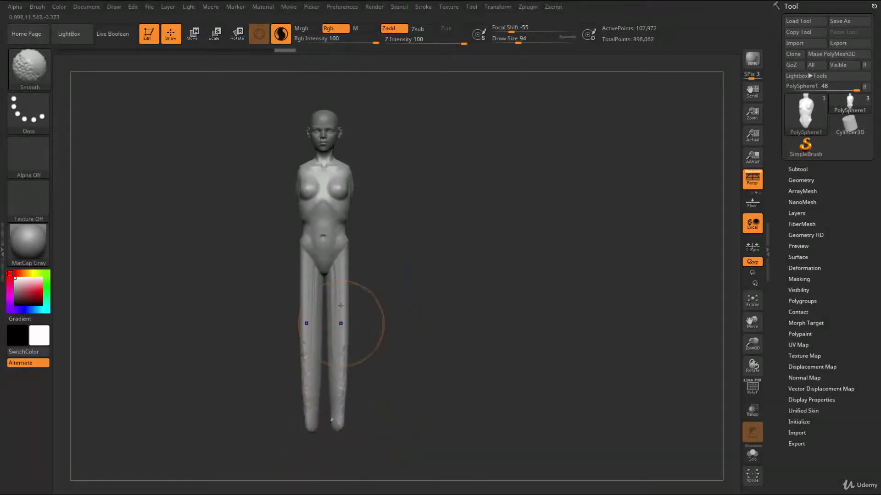
pyautogui.moveTo(365, 280)
pyautogui.keyDown('shift'); pyautogui.mouseDown()
pyautogui.moveTo(354, 326)
pyautogui.moveTo(303, 335)
pyautogui.mouseUp(); pyautogui.keyUp('shift')
pyautogui.moveTo(415, 298)
pyautogui.keyDown('alt'); pyautogui.mouseDown()
pyautogui.moveTo(426, 324)
pyautogui.moveTo(367, 312)
pyautogui.mouseUp(); pyautogui.keyUp('alt')
pyautogui.keyDown('shift'); pyautogui.moveTo(284, 317); pyautogui.dragTo(274, 321); pyautogui.keyUp('shift')
pyautogui.moveTo(340, 428)
pyautogui.keyDown('shift'); pyautogui.mouseDown()
pyautogui.moveTo(342, 296)
pyautogui.moveTo(364, 272)
pyautogui.moveTo(490, 277)
pyautogui.mouseUp(); pyautogui.keyUp('shift')
pyautogui.keyDown('alt'); pyautogui.moveTo(495, 312); pyautogui.dragTo(480, 241); pyautogui.keyUp('alt')
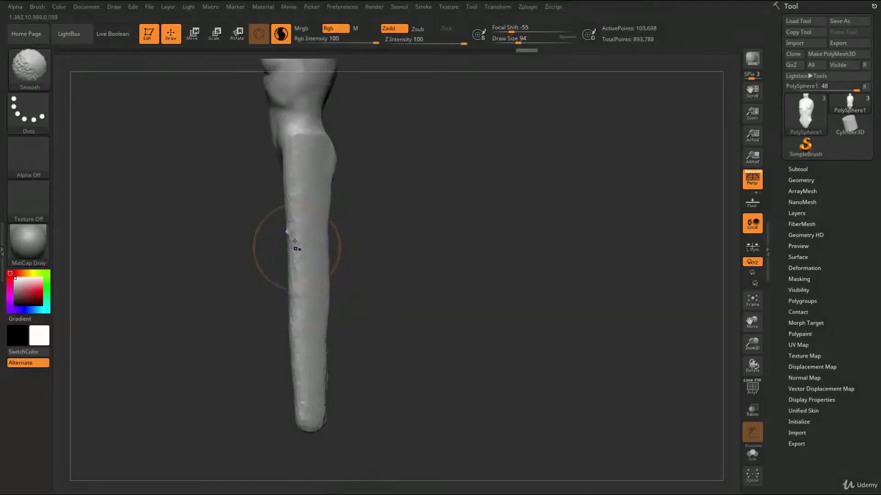
pyautogui.moveTo(344, 328); pyautogui.dragTo(436, 344)
# - Mask both legs up to the groin with the MaskPen's Lasso stroke and invert the mask to protect the torso
pyautogui.moveTo(294, 462)
pyautogui.keyDown('ctrl'); pyautogui.mouseDown()
pyautogui.moveTo(370, 320)
pyautogui.moveTo(371, 221)
pyautogui.mouseUp(); pyautogui.keyUp('ctrl')
pyautogui.hotkey('ctrl', 'z')
pyautogui.keyDown('ctrl'); pyautogui.click(37, 127); pyautogui.keyUp('ctrl')
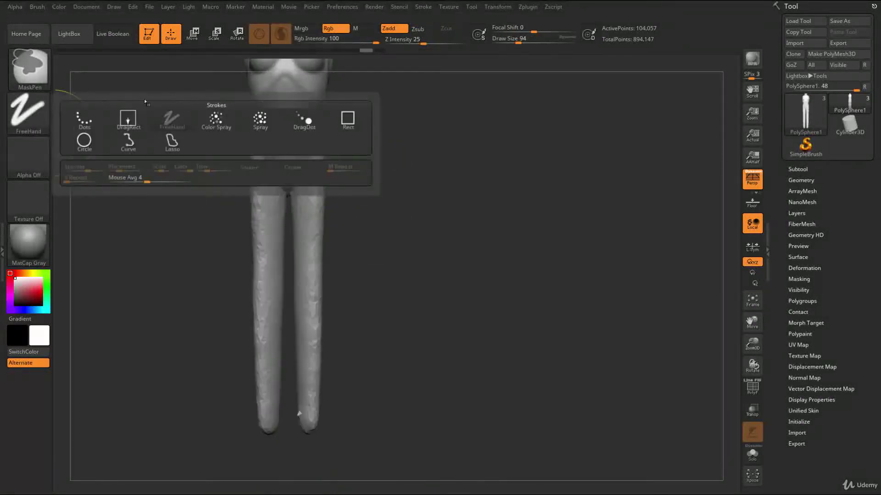
pyautogui.click(28, 113)
pyautogui.click(172, 143)
pyautogui.moveTo(279, 485)
pyautogui.keyDown('ctrl'); pyautogui.mouseDown()
pyautogui.moveTo(368, 211)
pyautogui.moveTo(330, 131)
pyautogui.moveTo(288, 195)
pyautogui.mouseUp(); pyautogui.keyUp('ctrl')
pyautogui.keyDown('ctrl'); pyautogui.click(459, 317); pyautogui.keyUp('ctrl')
pyautogui.moveTo(395, 226)
pyautogui.mouseDown()
pyautogui.moveTo(351, 229)
pyautogui.moveTo(405, 225)
pyautogui.mouseUp()
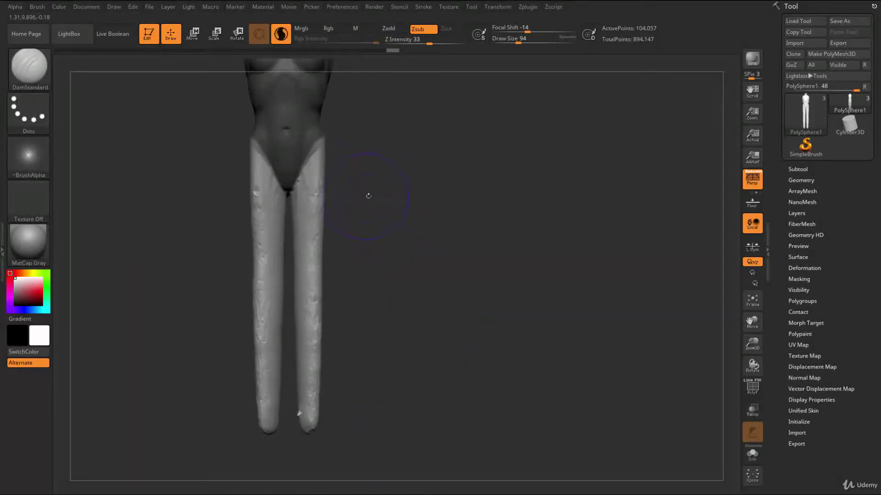
# - Centre the Rotate gizmo at the top of the thigh, reset its orientation, and spread the legs outward by about 6.5 degrees
pyautogui.click(239, 34)
pyautogui.moveTo(299, 413); pyautogui.dragTo(303, 415)
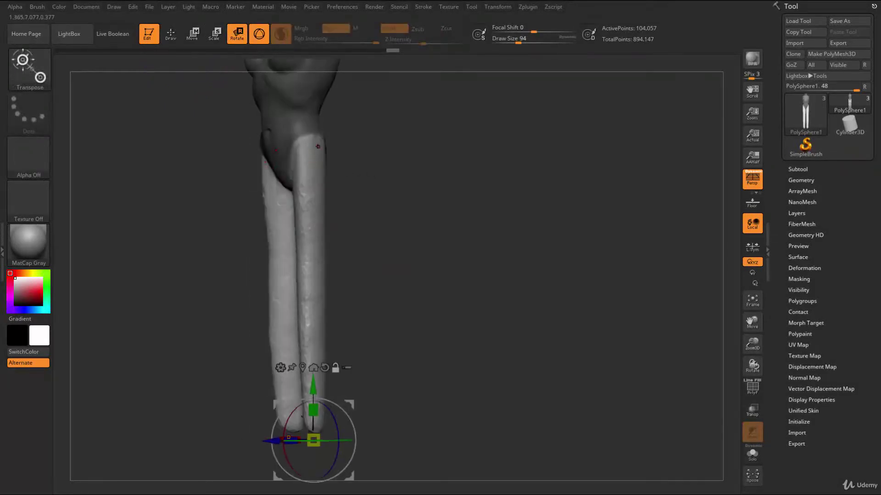
pyautogui.keyDown('alt'); pyautogui.click(316, 143); pyautogui.keyUp('alt')
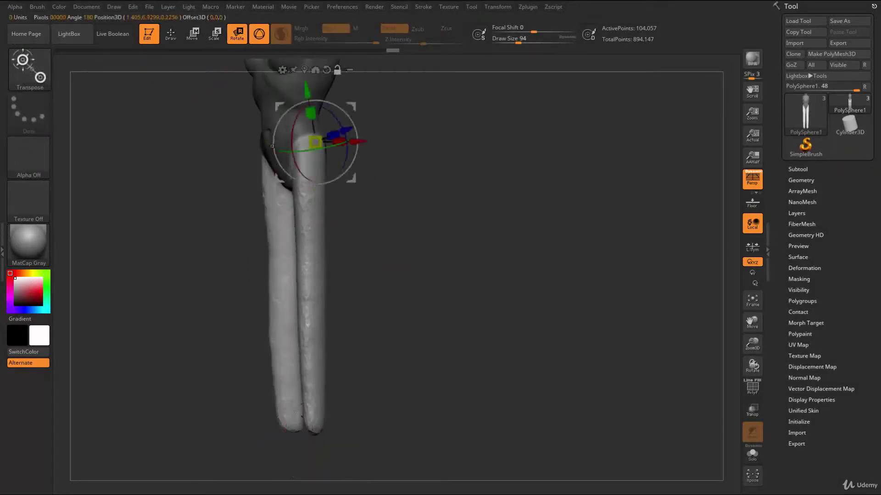
pyautogui.keyDown('shift'); pyautogui.moveTo(374, 186); pyautogui.dragTo(424, 198); pyautogui.keyUp('shift')
pyautogui.click(326, 70)
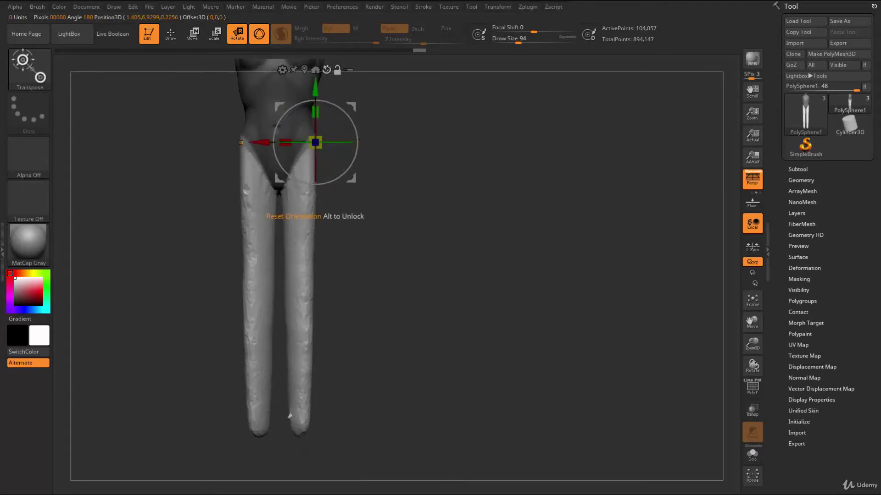
pyautogui.moveTo(349, 168); pyautogui.dragTo(352, 162)
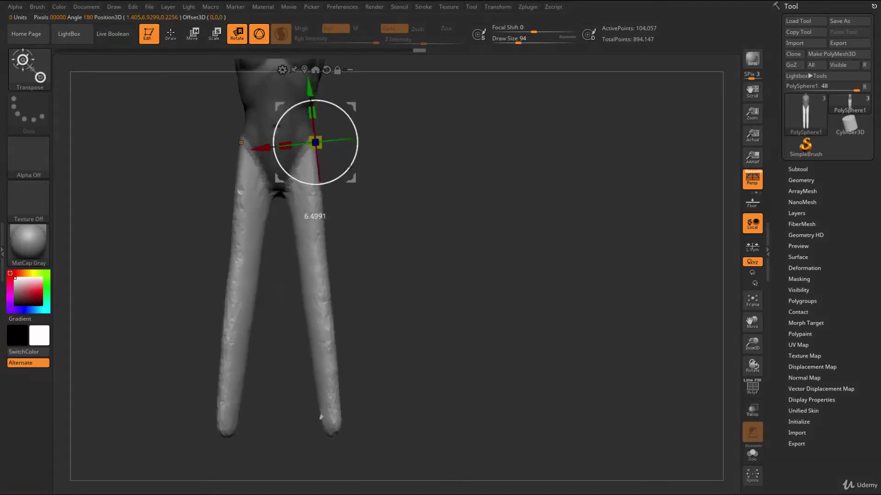
pyautogui.press('q')
# - Add volume to the back of the legs with the ClayBuildup brush at draw size 116
pyautogui.moveTo(415, 261)
pyautogui.mouseDown()
pyautogui.moveTo(382, 182)
pyautogui.moveTo(350, 165)
pyautogui.mouseUp()
pyautogui.press('e')
pyautogui.press('q')
pyautogui.moveTo(377, 214); pyautogui.dragTo(294, 205)
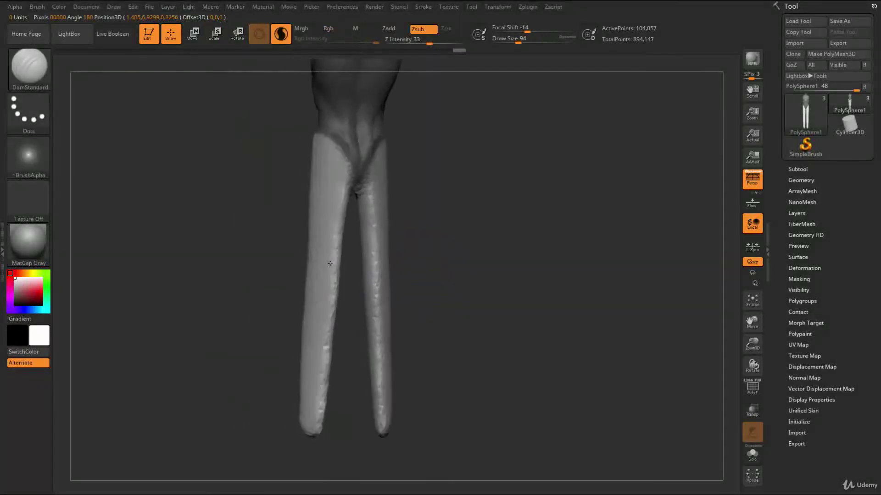
pyautogui.press('s')
pyautogui.moveTo(415, 203)
pyautogui.mouseDown()
pyautogui.moveTo(430, 201)
pyautogui.moveTo(404, 234)
pyautogui.mouseUp()
pyautogui.press('b')
pyautogui.press('c')
pyautogui.press('b')
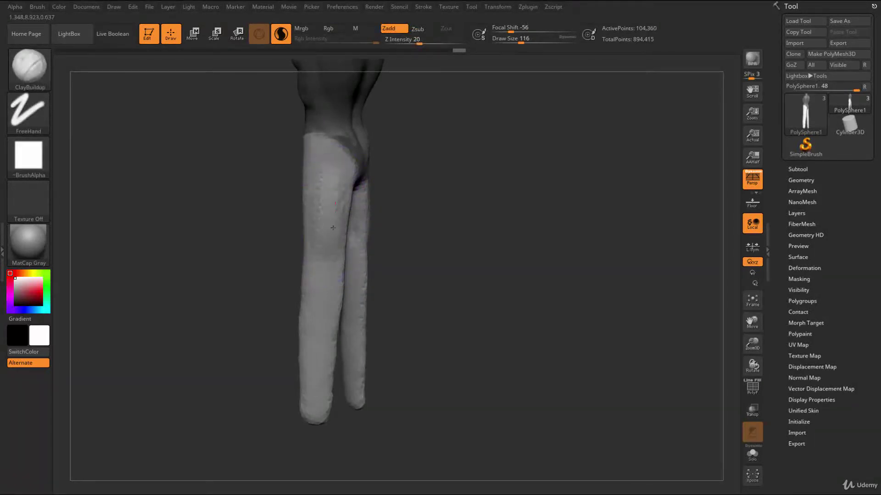
pyautogui.moveTo(308, 456); pyautogui.dragTo(295, 300)
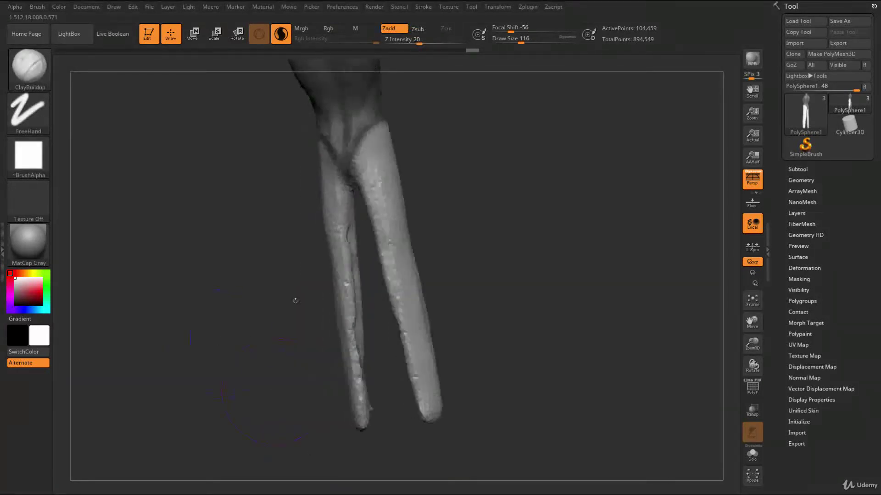
pyautogui.moveTo(297, 370); pyautogui.dragTo(342, 363)
# - Build up the thighs and lower legs from behind with ClayBuildup at draw size 71
pyautogui.press('s')
pyautogui.moveTo(327, 240); pyautogui.dragTo(321, 240)
pyautogui.moveTo(340, 171)
pyautogui.mouseDown()
pyautogui.moveTo(341, 328)
pyautogui.moveTo(354, 400)
pyautogui.moveTo(335, 292)
pyautogui.mouseUp()
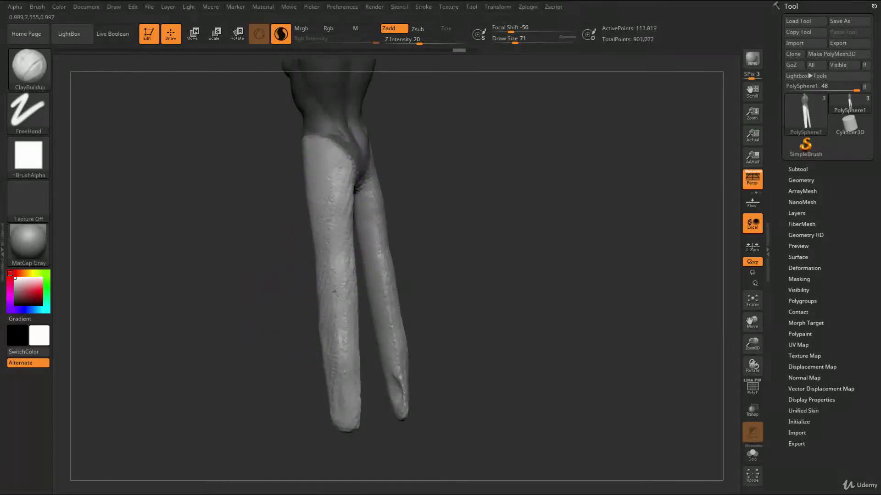
pyautogui.moveTo(300, 445); pyautogui.dragTo(345, 448)
# - Smooth the rough clay strokes along the backs, inner sides and fronts of both legs
pyautogui.keyDown('shift'); pyautogui.moveTo(339, 410); pyautogui.dragTo(342, 353); pyautogui.keyUp('shift')
pyautogui.moveTo(284, 436); pyautogui.dragTo(328, 438)
pyautogui.keyDown('shift'); pyautogui.moveTo(332, 362); pyautogui.dragTo(330, 312); pyautogui.keyUp('shift')
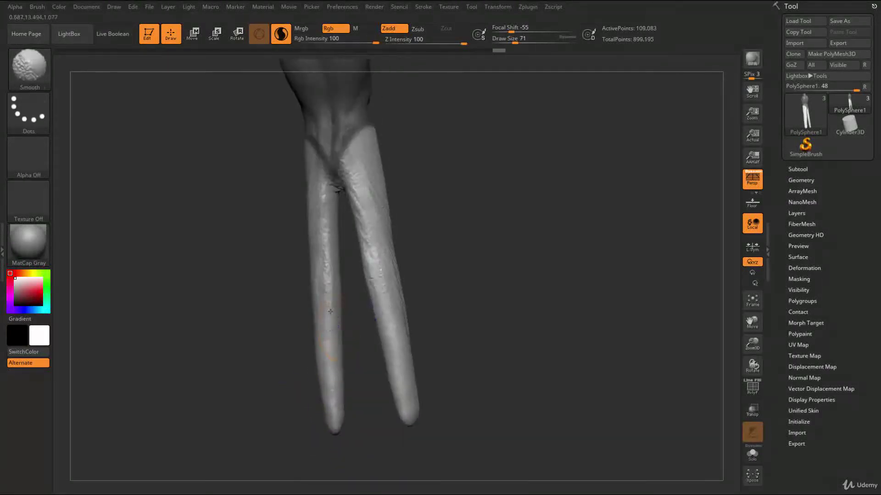
pyautogui.keyDown('shift'); pyautogui.moveTo(314, 221); pyautogui.dragTo(325, 202); pyautogui.keyUp('shift')
pyautogui.moveTo(279, 238)
pyautogui.mouseDown()
pyautogui.moveTo(349, 247)
pyautogui.moveTo(366, 266)
pyautogui.moveTo(404, 241)
pyautogui.mouseUp()
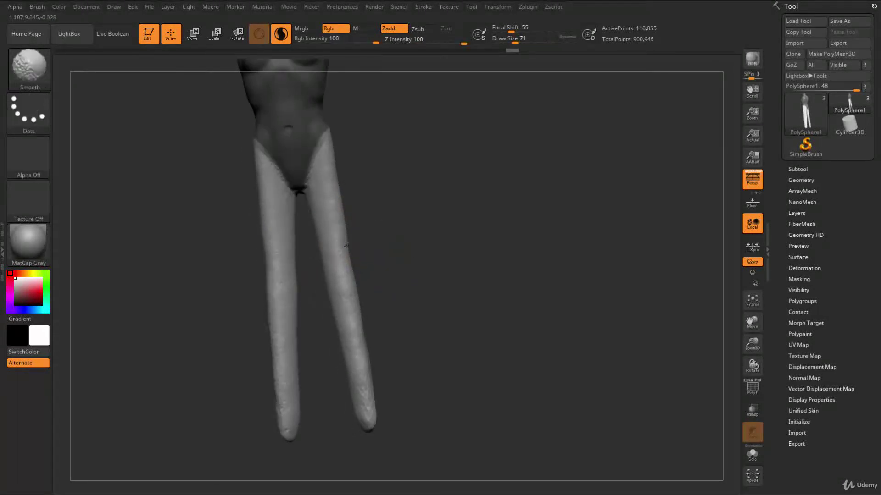
pyautogui.moveTo(413, 450)
pyautogui.mouseDown()
pyautogui.moveTo(281, 259)
pyautogui.moveTo(279, 225)
pyautogui.moveTo(289, 357)
pyautogui.moveTo(307, 353)
pyautogui.mouseUp()
# - Build up the legs' form with ClayBuildup at draw size 74 and smooth the added strokes
pyautogui.press('s')
pyautogui.moveTo(353, 250)
pyautogui.mouseDown()
pyautogui.moveTo(369, 298)
pyautogui.moveTo(367, 360)
pyautogui.mouseUp()
pyautogui.press('shift')
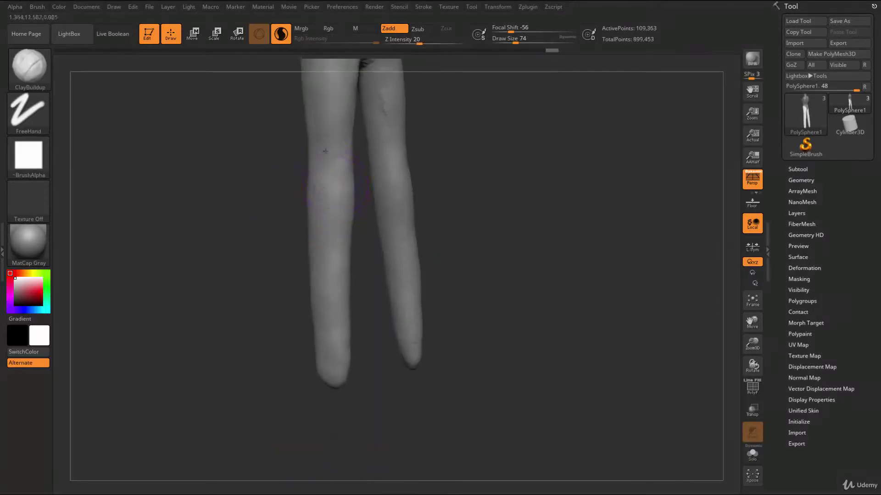
pyautogui.moveTo(322, 167); pyautogui.dragTo(332, 343)
pyautogui.keyDown('shift'); pyautogui.moveTo(328, 206); pyautogui.dragTo(326, 171); pyautogui.keyUp('shift')
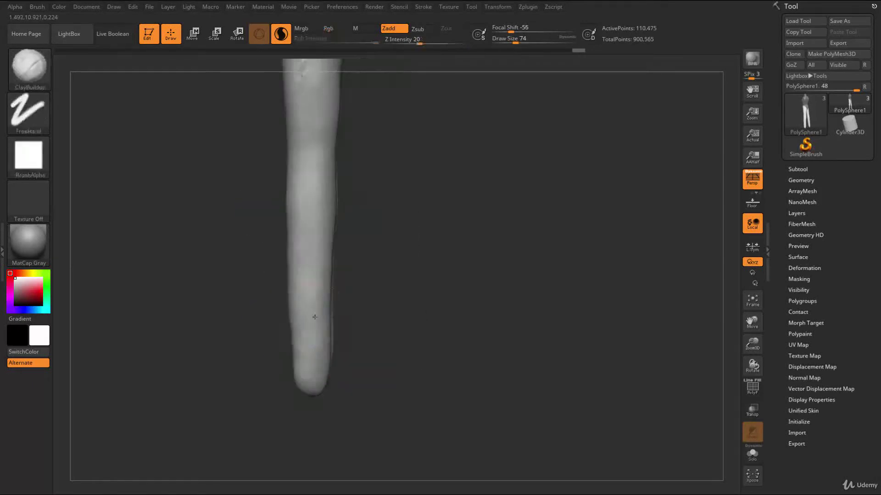
pyautogui.press('shift')
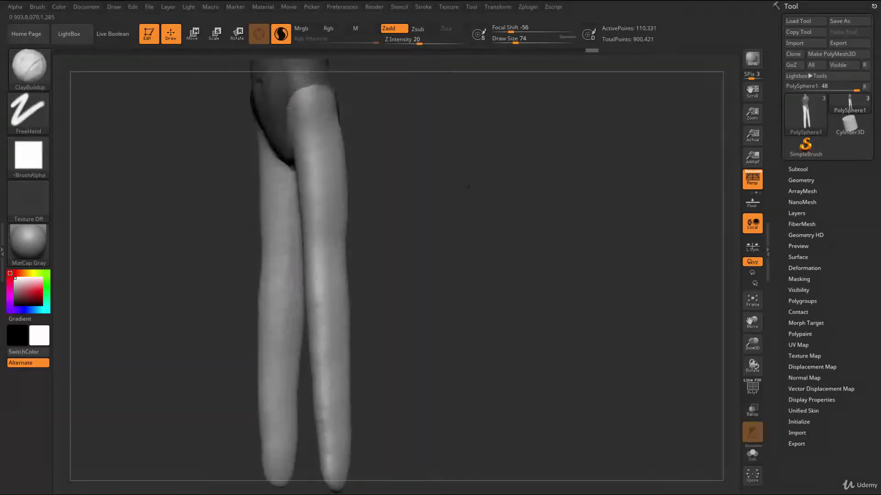
pyautogui.press('shift')
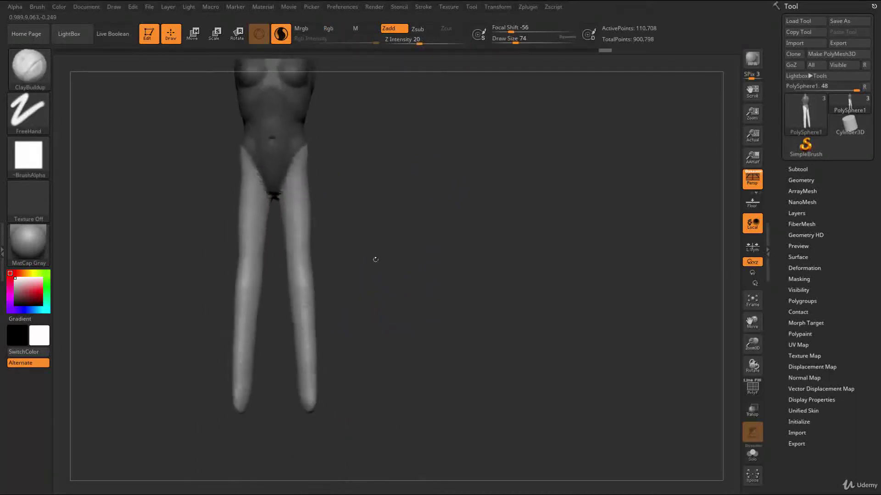
# - Angle the legs backward from the hip in side view with the gizmo and adjust their position along Z
pyautogui.moveTo(373, 257)
pyautogui.mouseDown()
pyautogui.moveTo(362, 213)
pyautogui.moveTo(433, 283)
pyautogui.moveTo(376, 212)
pyautogui.moveTo(373, 273)
pyautogui.mouseUp()
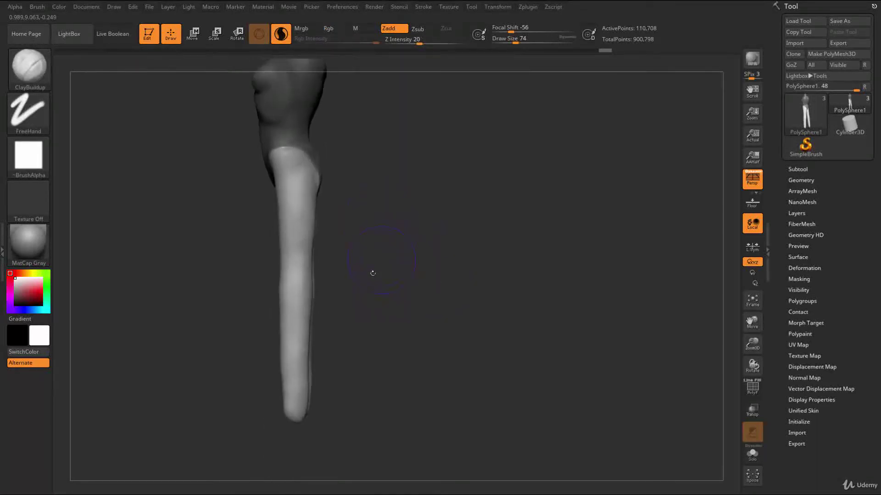
pyautogui.moveTo(375, 190); pyautogui.dragTo(309, 205)
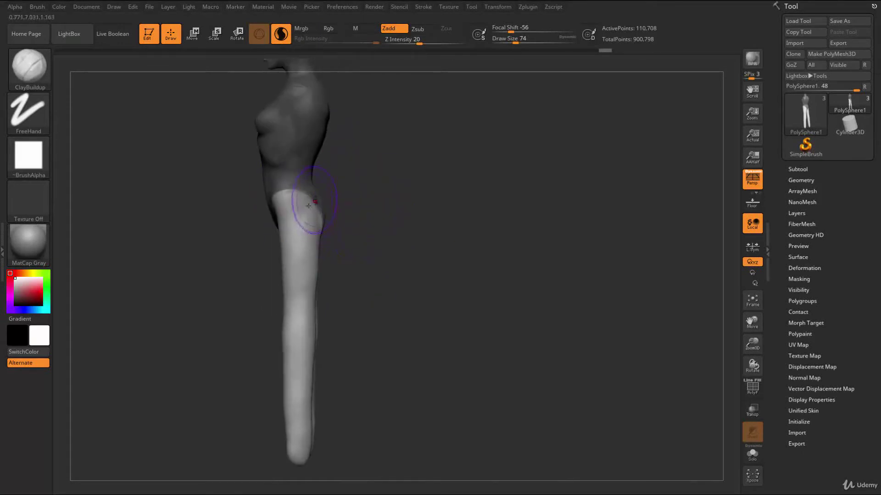
pyautogui.press('e')
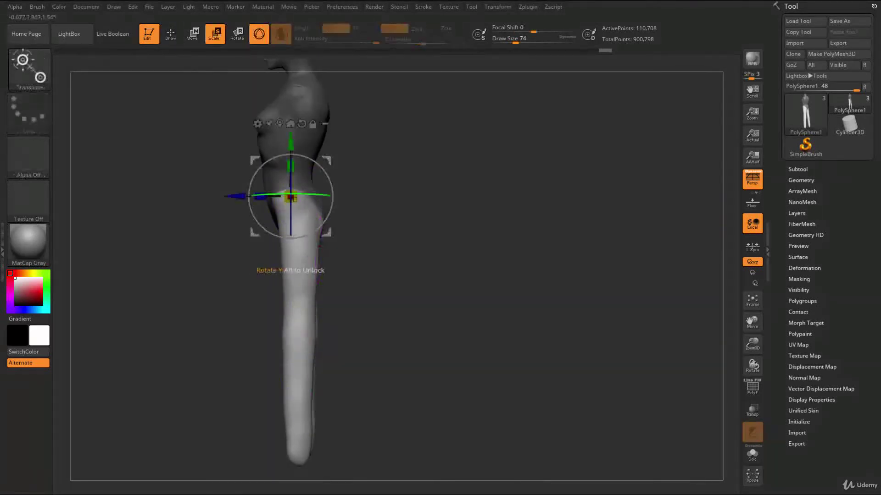
pyautogui.moveTo(267, 163); pyautogui.dragTo(263, 166)
pyautogui.moveTo(225, 205); pyautogui.dragTo(223, 206)
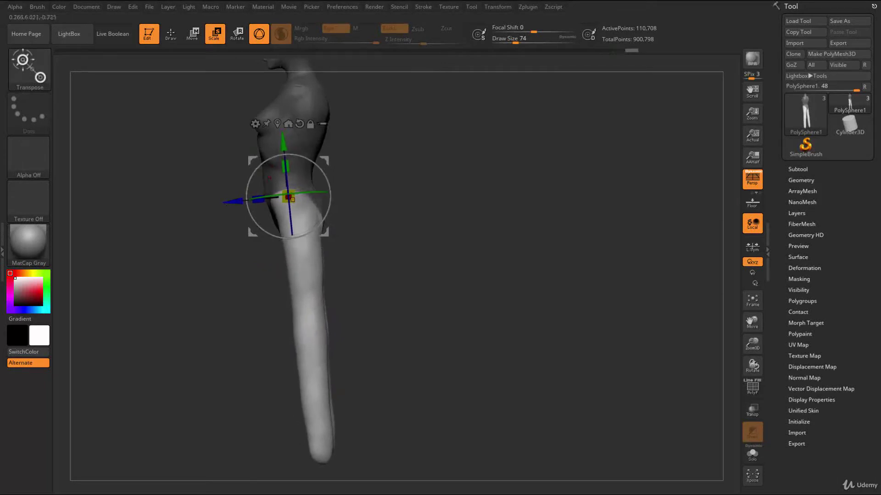
pyautogui.moveTo(283, 145); pyautogui.dragTo(283, 145)
pyautogui.moveTo(230, 202); pyautogui.dragTo(232, 202)
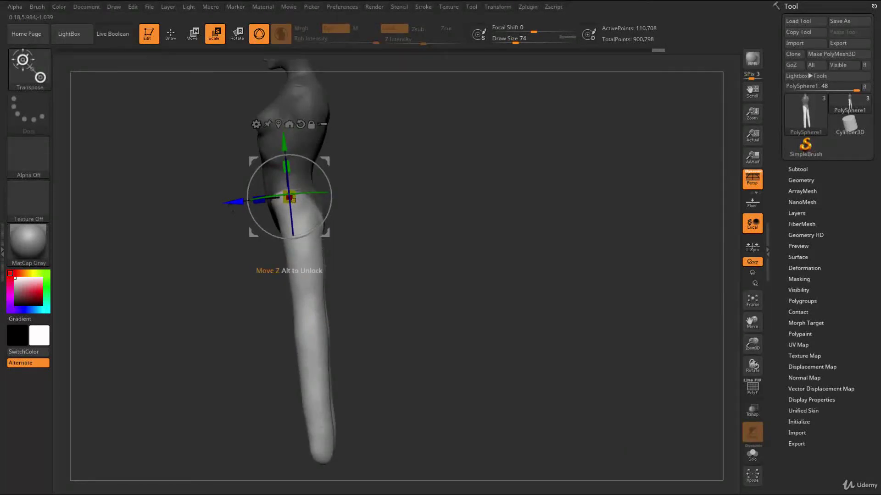
pyautogui.press('q')
# - Bend the leg's profile around the knee with the Move brush at draw size 223
pyautogui.keyDown('alt'); pyautogui.moveTo(370, 311); pyautogui.dragTo(365, 266); pyautogui.keyUp('alt')
pyautogui.press('s')
pyautogui.moveTo(351, 322)
pyautogui.mouseDown()
pyautogui.moveTo(346, 285)
pyautogui.moveTo(361, 298)
pyautogui.moveTo(338, 279)
pyautogui.moveTo(432, 256)
pyautogui.moveTo(357, 245)
pyautogui.moveTo(344, 277)
pyautogui.mouseUp()
pyautogui.press('s')
pyautogui.press('s')
pyautogui.moveTo(307, 305); pyautogui.dragTo(316, 304)
pyautogui.press('b')
pyautogui.press('m')
pyautogui.press('v')
pyautogui.moveTo(289, 335); pyautogui.dragTo(310, 316)
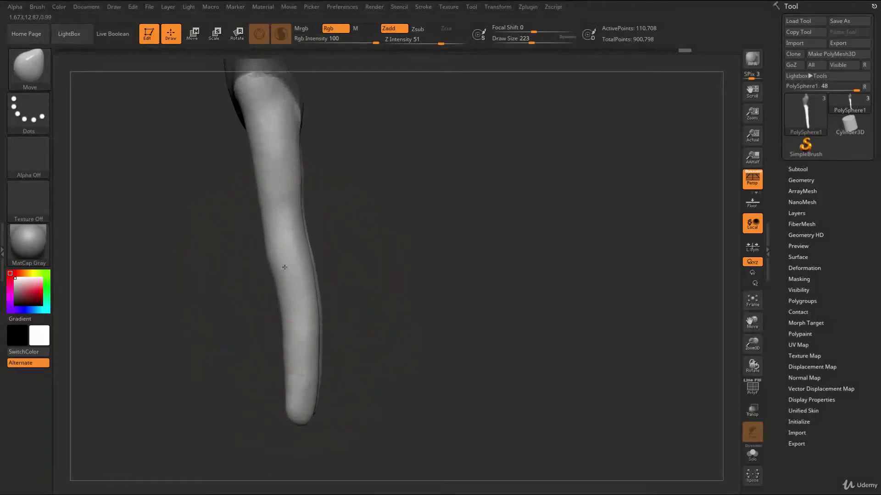
# - Build up the calf muscles on the back of the lower legs with ClayBuildup at draw size 136
pyautogui.moveTo(380, 296)
pyautogui.keyDown('alt'); pyautogui.mouseDown()
pyautogui.moveTo(320, 291)
pyautogui.moveTo(323, 279)
pyautogui.moveTo(379, 260)
pyautogui.moveTo(328, 263)
pyautogui.moveTo(325, 276)
pyautogui.mouseUp(); pyautogui.keyUp('alt')
pyautogui.press('s')
pyautogui.press('s')
pyautogui.press('b')
pyautogui.press('c')
pyautogui.press('b')
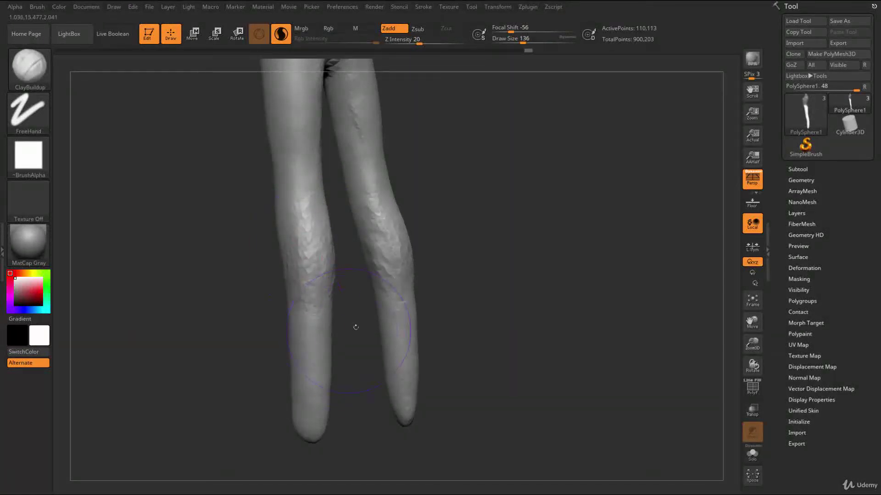
pyautogui.moveTo(356, 327); pyautogui.dragTo(316, 317)
# - Slim the lower leg toward the ankle with the Move brush and smooth its surface
pyautogui.press('b')
pyautogui.press('m')
pyautogui.press('v')
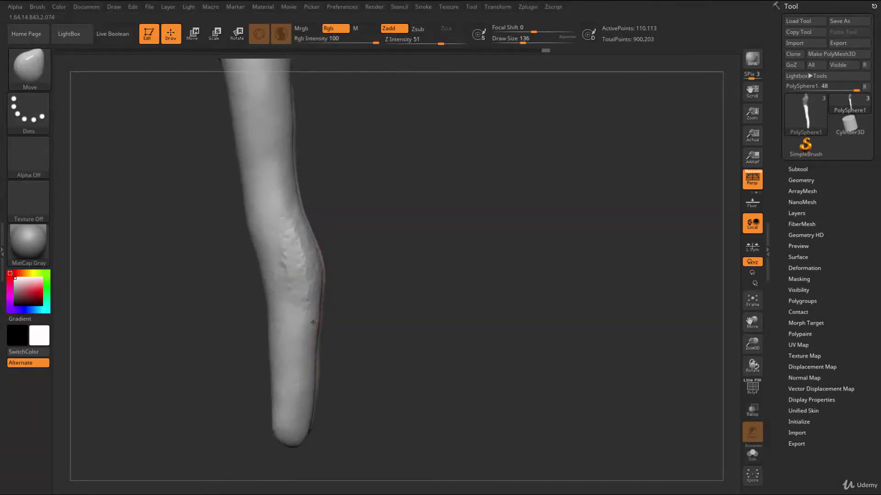
pyautogui.moveTo(327, 388)
pyautogui.keyDown('shift'); pyautogui.mouseDown()
pyautogui.moveTo(315, 390)
pyautogui.moveTo(307, 407)
pyautogui.moveTo(340, 403)
pyautogui.moveTo(335, 353)
pyautogui.moveTo(387, 239)
pyautogui.moveTo(394, 262)
pyautogui.mouseUp(); pyautogui.keyUp('shift')
# - Shape the thigh's front and back contours in side view with the Move brush, using draw sizes 158 and 104
pyautogui.press('s')
pyautogui.moveTo(296, 225); pyautogui.dragTo(298, 225)
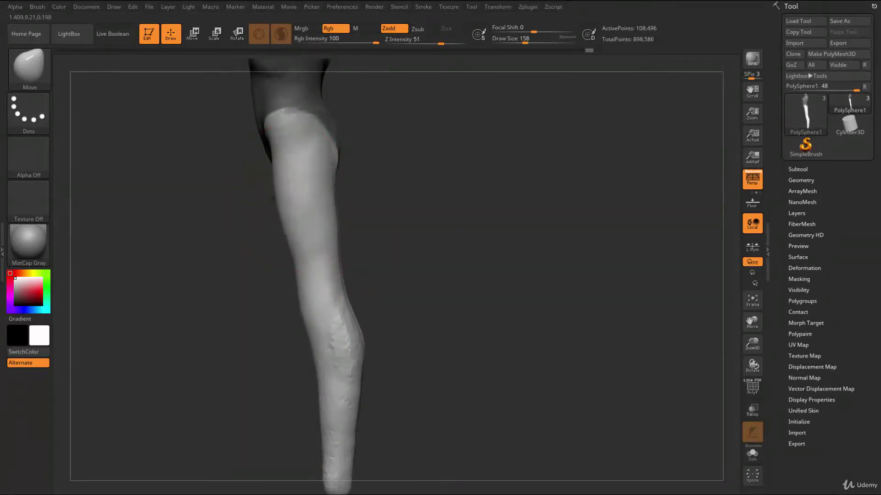
pyautogui.press('s')
pyautogui.moveTo(345, 204); pyautogui.dragTo(332, 202)
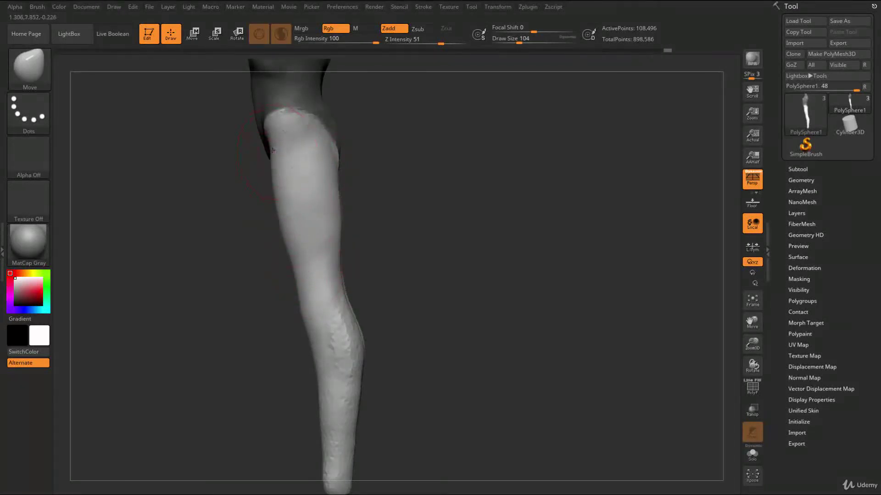
# - Refine the contours of the upper thigh and hip in near-side view with the Move brush at draw size 104
pyautogui.moveTo(382, 265)
pyautogui.mouseDown()
pyautogui.moveTo(381, 284)
pyautogui.moveTo(373, 269)
pyautogui.mouseUp()
pyautogui.moveTo(301, 313); pyautogui.dragTo(305, 311)
pyautogui.keyDown('alt'); pyautogui.moveTo(388, 270); pyautogui.dragTo(428, 269); pyautogui.keyUp('alt')
pyautogui.keyDown('alt'); pyautogui.moveTo(363, 256); pyautogui.dragTo(339, 257); pyautogui.keyUp('alt')
pyautogui.moveTo(340, 257); pyautogui.dragTo(312, 250)
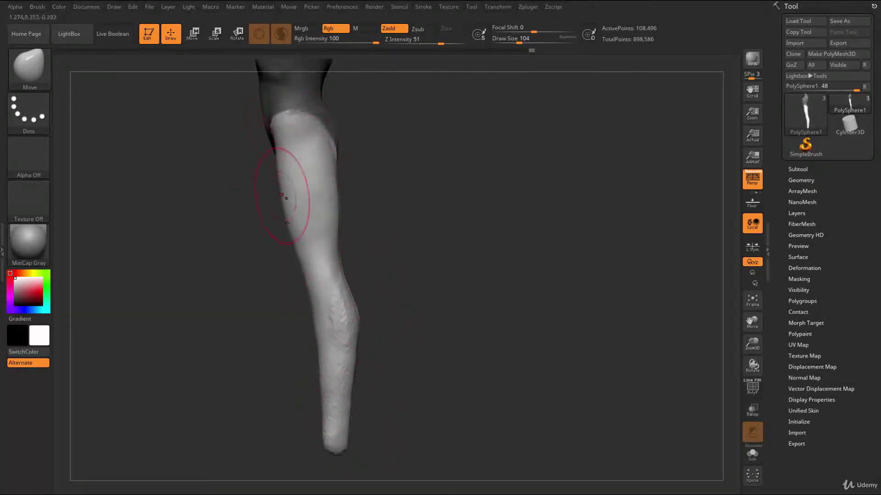
pyautogui.moveTo(274, 278); pyautogui.dragTo(284, 175)
pyautogui.moveTo(237, 224)
pyautogui.keyDown('alt'); pyautogui.mouseDown()
pyautogui.moveTo(226, 205)
pyautogui.moveTo(229, 220)
pyautogui.moveTo(299, 261)
pyautogui.mouseUp(); pyautogui.keyUp('alt')
# - Shape the leg's front contour around the knee with the Move brush at draw sizes 97 and 87
pyautogui.press('s')
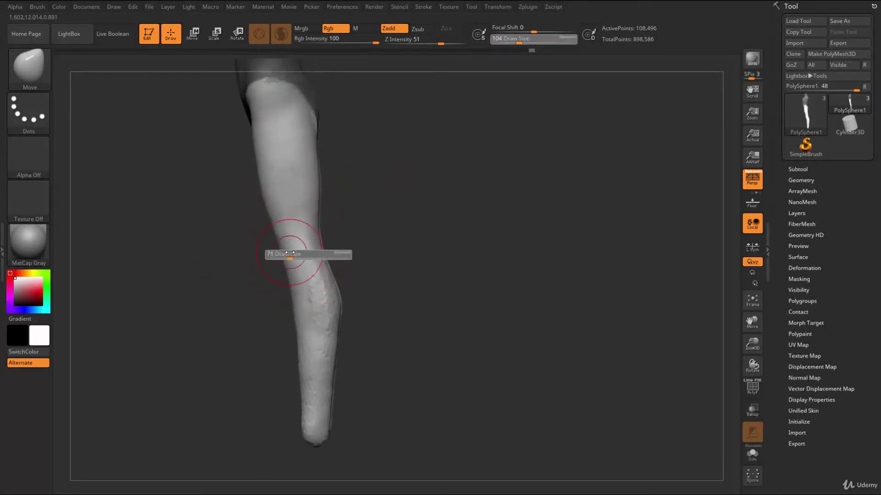
pyautogui.click(292, 254)
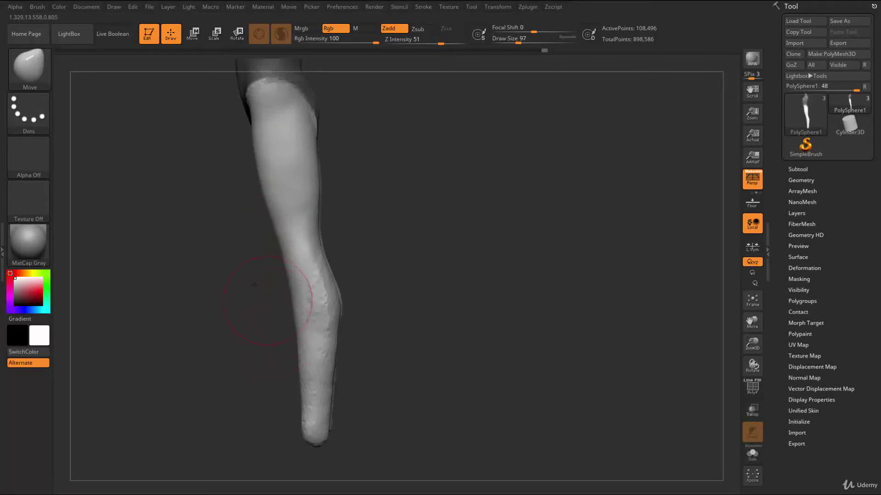
pyautogui.keyDown('alt'); pyautogui.moveTo(254, 285); pyautogui.dragTo(244, 274); pyautogui.keyUp('alt')
pyautogui.press('s')
pyautogui.moveTo(290, 246); pyautogui.dragTo(285, 246)
pyautogui.press('s')
pyautogui.click(274, 231)
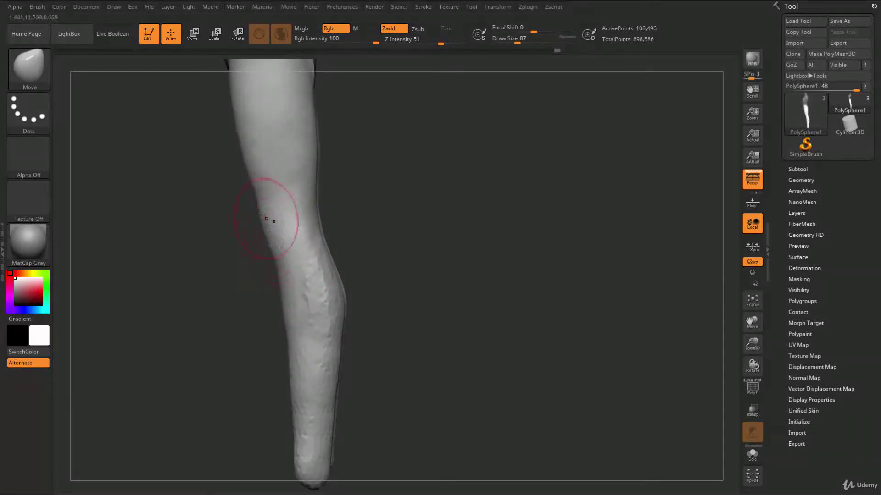
pyautogui.press('s')
pyautogui.moveTo(272, 226); pyautogui.dragTo(269, 231)
# - Define the kneecap and the front of the shin in profile with the Move brush at draw size 62
pyautogui.moveTo(229, 321)
pyautogui.keyDown('alt'); pyautogui.mouseDown()
pyautogui.moveTo(167, 281)
pyautogui.moveTo(243, 344)
pyautogui.mouseUp(); pyautogui.keyUp('alt')
pyautogui.moveTo(267, 236); pyautogui.dragTo(271, 234)
pyautogui.moveTo(238, 294)
pyautogui.mouseDown()
pyautogui.moveTo(230, 293)
pyautogui.moveTo(230, 248)
pyautogui.moveTo(234, 284)
pyautogui.mouseUp()
pyautogui.press('s')
pyautogui.click(295, 305)
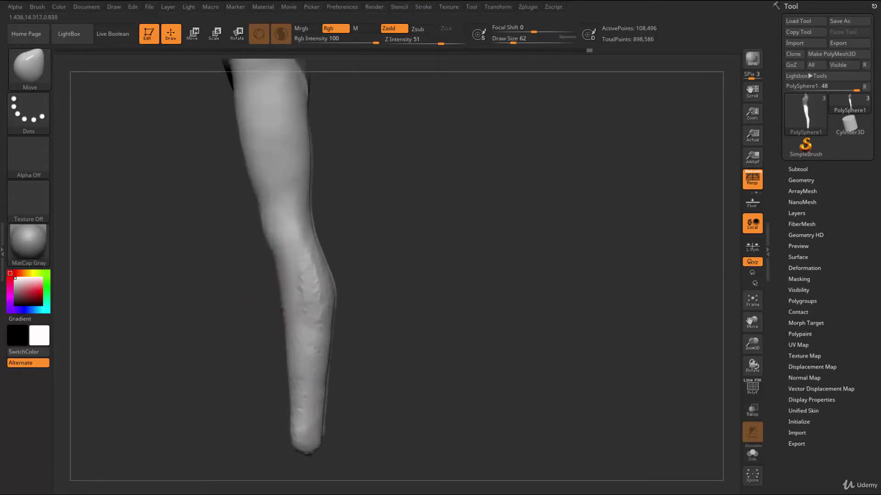
pyautogui.press('s')
pyautogui.moveTo(291, 304); pyautogui.dragTo(297, 304)
pyautogui.keyDown('alt'); pyautogui.moveTo(220, 395); pyautogui.dragTo(211, 363); pyautogui.keyUp('alt')
# - Build up the front and outer thigh muscles with ClayBuildup at draw size 120
pyautogui.moveTo(183, 408); pyautogui.dragTo(243, 407)
pyautogui.moveTo(314, 225)
pyautogui.keyDown('alt'); pyautogui.mouseDown()
pyautogui.moveTo(365, 277)
pyautogui.moveTo(335, 262)
pyautogui.mouseUp(); pyautogui.keyUp('alt')
pyautogui.press('s')
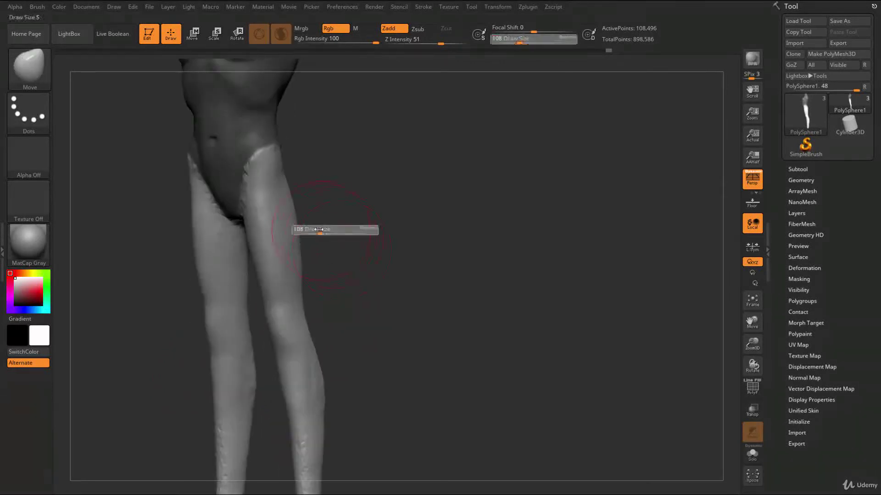
pyautogui.moveTo(323, 230); pyautogui.dragTo(325, 230)
pyautogui.moveTo(328, 207)
pyautogui.mouseDown()
pyautogui.moveTo(326, 187)
pyautogui.moveTo(371, 199)
pyautogui.moveTo(334, 220)
pyautogui.mouseUp()
pyautogui.press('b')
pyautogui.press('c')
pyautogui.press('b')
pyautogui.moveTo(274, 196); pyautogui.dragTo(290, 241)
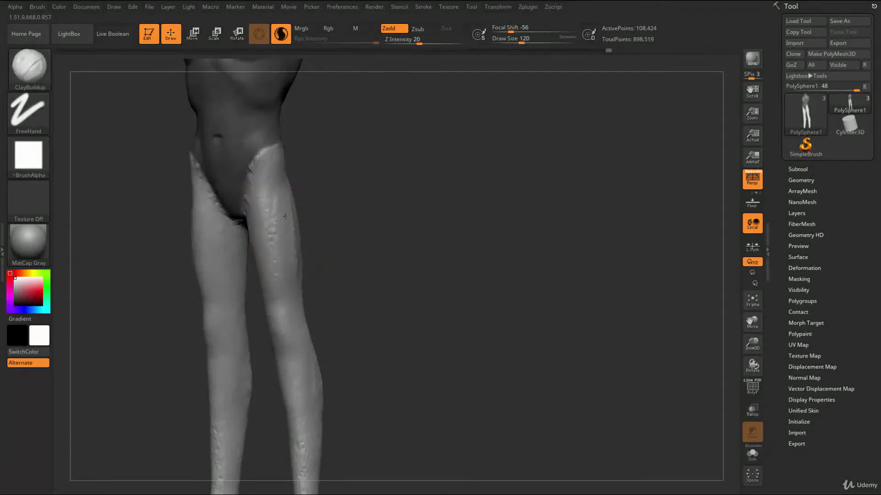
pyautogui.moveTo(282, 171); pyautogui.dragTo(287, 275)
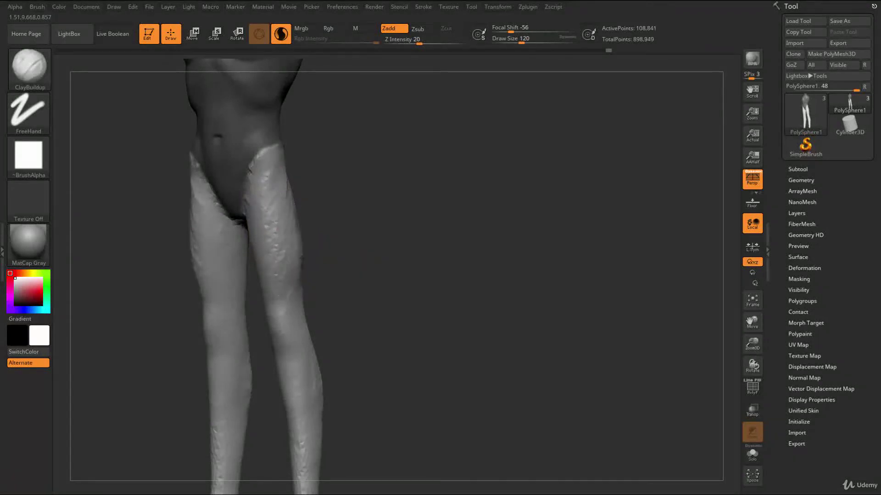
pyautogui.moveTo(296, 215); pyautogui.dragTo(294, 190)
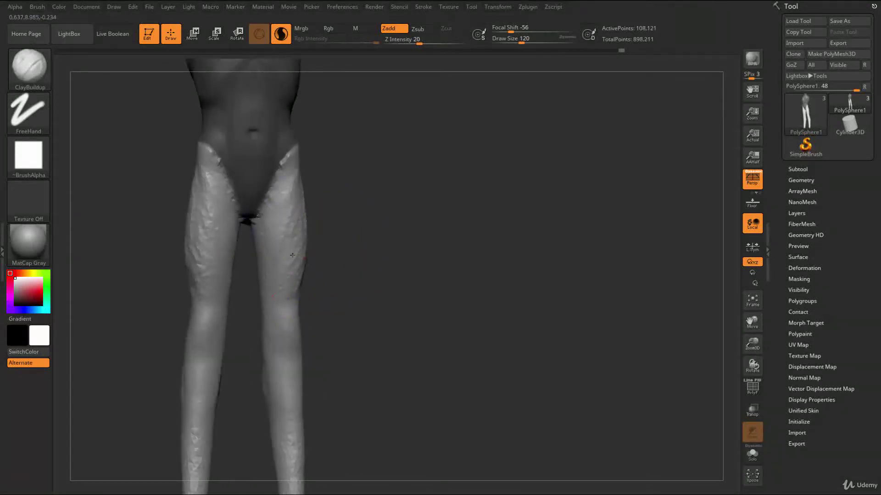
# - Extend the ClayBuildup volume over the inner thighs and the lower thighs above the knees
pyautogui.moveTo(340, 271); pyautogui.dragTo(305, 304)
pyautogui.moveTo(287, 196); pyautogui.dragTo(305, 181)
pyautogui.moveTo(345, 275)
pyautogui.mouseDown()
pyautogui.moveTo(364, 279)
pyautogui.moveTo(352, 276)
pyautogui.mouseUp()
pyautogui.moveTo(349, 241)
pyautogui.mouseDown()
pyautogui.moveTo(306, 233)
pyautogui.moveTo(337, 239)
pyautogui.mouseUp()
pyautogui.moveTo(367, 271); pyautogui.dragTo(425, 261)
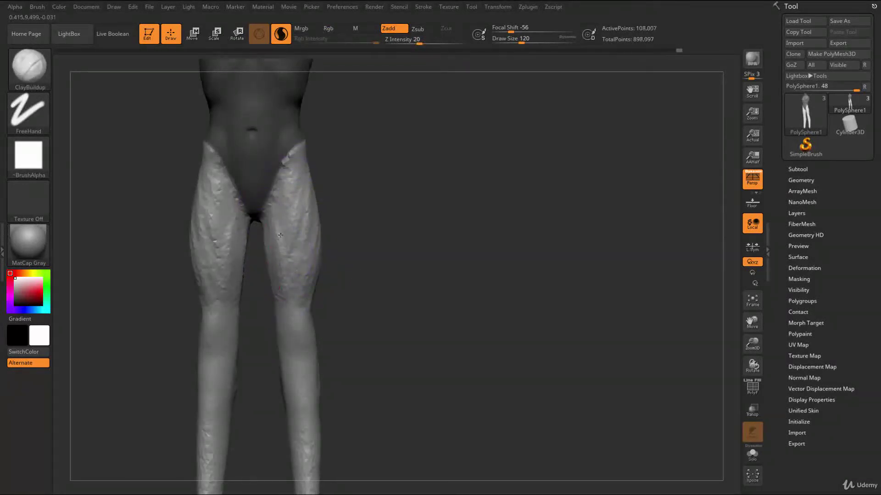
# - Smooth the built-up clay strokes across the front and outer thighs
pyautogui.moveTo(290, 206)
pyautogui.keyDown('shift'); pyautogui.mouseDown()
pyautogui.moveTo(281, 244)
pyautogui.moveTo(293, 262)
pyautogui.mouseUp(); pyautogui.keyUp('shift')
pyautogui.moveTo(358, 220); pyautogui.dragTo(328, 215)
pyautogui.keyDown('shift'); pyautogui.moveTo(302, 175); pyautogui.dragTo(315, 216); pyautogui.keyUp('shift')
pyautogui.moveTo(371, 183); pyautogui.dragTo(316, 216)
pyautogui.moveTo(270, 329)
pyautogui.mouseDown()
pyautogui.moveTo(407, 291)
pyautogui.moveTo(365, 187)
pyautogui.mouseUp()
# - Adjust the inner and outer thigh silhouettes in front view with the Move brush at draw size 101
pyautogui.press('b')
pyautogui.press('m')
pyautogui.press('v')
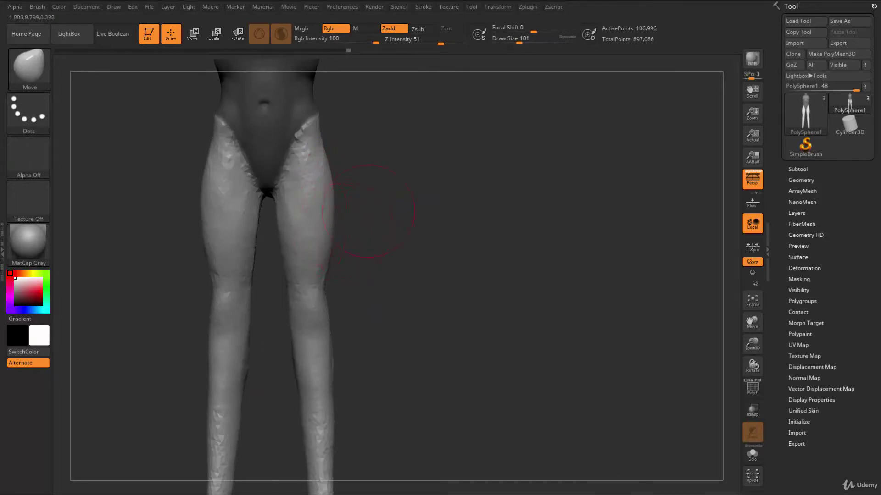
pyautogui.moveTo(368, 209); pyautogui.dragTo(304, 224)
pyautogui.moveTo(253, 192); pyautogui.dragTo(244, 165)
pyautogui.moveTo(203, 275)
pyautogui.mouseDown()
pyautogui.moveTo(275, 271)
pyautogui.moveTo(308, 246)
pyautogui.moveTo(304, 239)
pyautogui.mouseUp()
# - Shape the sides of the knees and lower thighs with the Move brush at draw sizes 97 and 104
pyautogui.press('s')
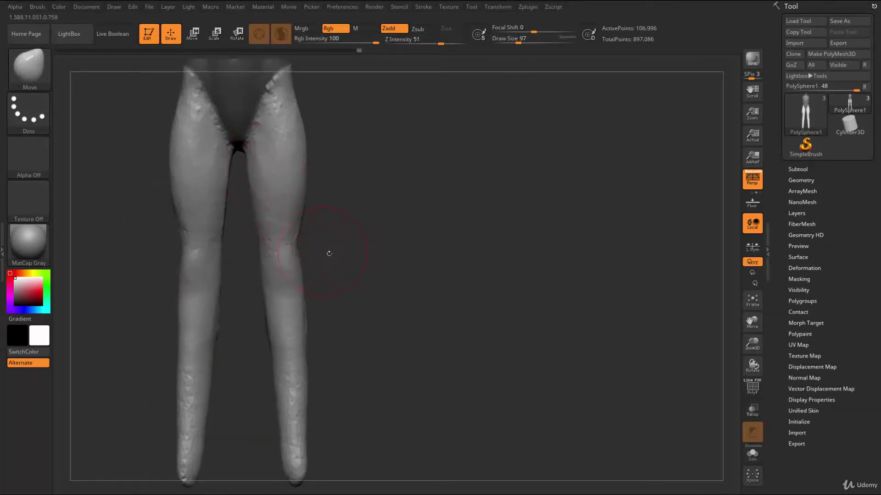
pyautogui.moveTo(349, 289)
pyautogui.mouseDown()
pyautogui.moveTo(390, 273)
pyautogui.moveTo(364, 279)
pyautogui.moveTo(369, 257)
pyautogui.moveTo(383, 259)
pyautogui.mouseUp()
pyautogui.press('s')
pyautogui.moveTo(397, 228); pyautogui.dragTo(413, 236)
pyautogui.moveTo(252, 301)
pyautogui.mouseDown()
pyautogui.moveTo(380, 176)
pyautogui.moveTo(386, 224)
pyautogui.moveTo(416, 293)
pyautogui.moveTo(416, 216)
pyautogui.moveTo(395, 239)
pyautogui.moveTo(402, 278)
pyautogui.mouseUp()
pyautogui.press('s')
pyautogui.moveTo(246, 278); pyautogui.dragTo(242, 278)
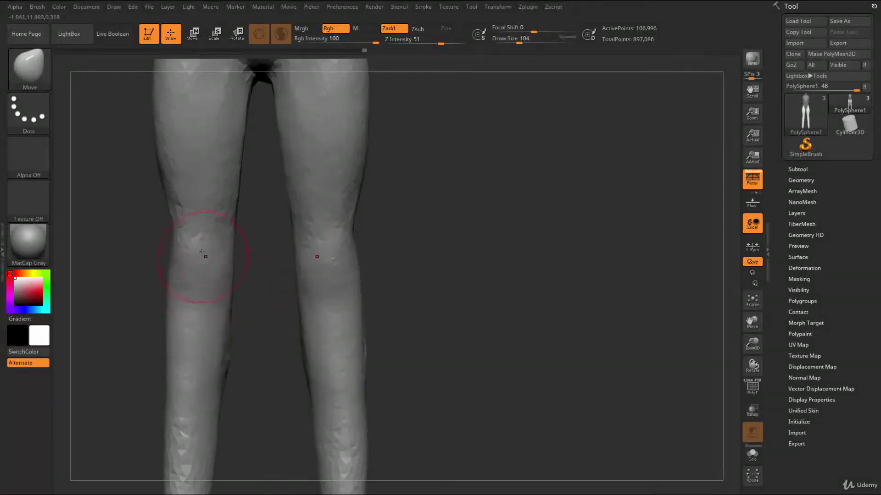
pyautogui.moveTo(267, 290)
pyautogui.keyDown('alt'); pyautogui.mouseDown()
pyautogui.moveTo(246, 257)
pyautogui.moveTo(213, 251)
pyautogui.moveTo(263, 250)
pyautogui.moveTo(236, 226)
pyautogui.moveTo(267, 246)
pyautogui.moveTo(247, 241)
pyautogui.moveTo(267, 190)
pyautogui.moveTo(265, 295)
pyautogui.moveTo(269, 283)
pyautogui.mouseUp(); pyautogui.keyUp('alt')
pyautogui.press('b')
pyautogui.press('c')
pyautogui.press('b')
pyautogui.press('s')
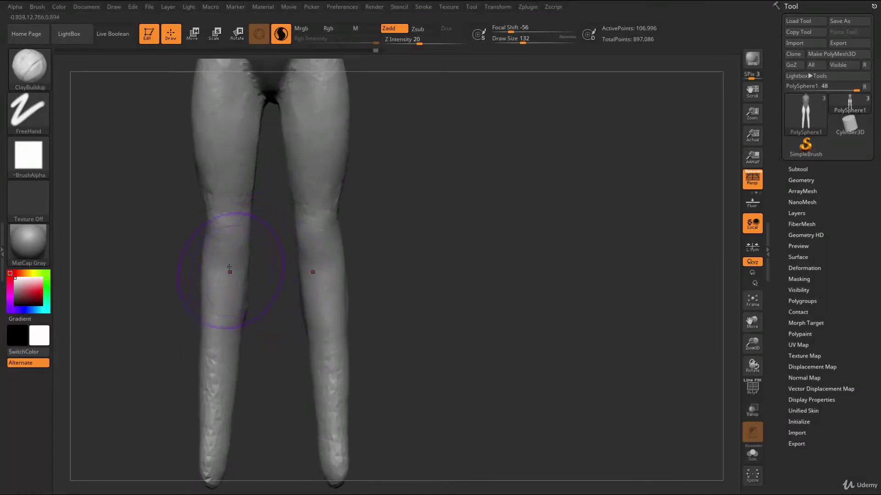
# - Shape the knees, upper calves and inner thighs in front view with the Move brush at draw size 120
pyautogui.press('b')
pyautogui.press('m')
pyautogui.press('v')
pyautogui.moveTo(232, 259)
pyautogui.mouseDown()
pyautogui.moveTo(229, 247)
pyautogui.moveTo(241, 265)
pyautogui.moveTo(242, 210)
pyautogui.moveTo(216, 217)
pyautogui.mouseUp()
pyautogui.keyDown('ctrl'); pyautogui.moveTo(271, 275); pyautogui.dragTo(308, 304); pyautogui.keyUp('ctrl')
pyautogui.moveTo(223, 273)
pyautogui.keyDown('ctrl'); pyautogui.mouseDown()
pyautogui.moveTo(245, 270)
pyautogui.moveTo(216, 218)
pyautogui.moveTo(214, 268)
pyautogui.mouseUp(); pyautogui.keyUp('ctrl')
pyautogui.keyDown('ctrl'); pyautogui.moveTo(282, 340); pyautogui.dragTo(299, 366); pyautogui.keyUp('ctrl')
pyautogui.press('s')
pyautogui.moveTo(261, 266); pyautogui.dragTo(263, 270)
pyautogui.press('s')
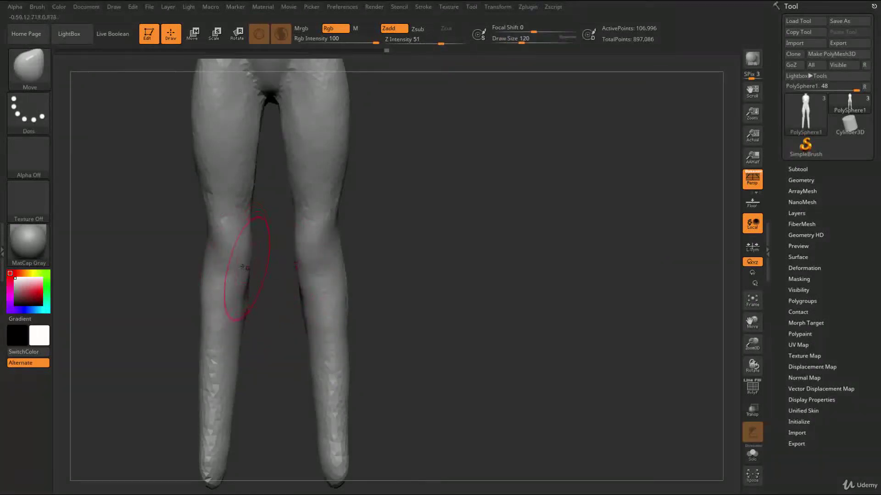
pyautogui.moveTo(240, 154); pyautogui.dragTo(260, 108)
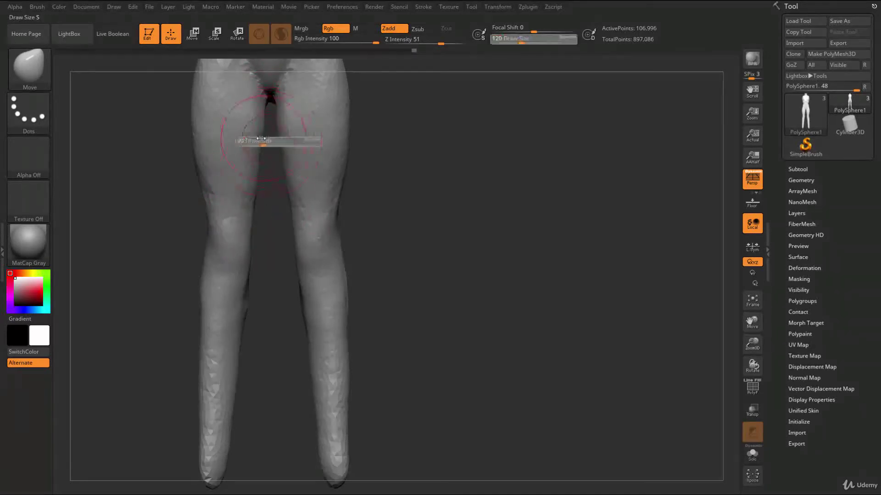
# - Outline the front thigh muscles above the knees with trial lasso masks and clear them
pyautogui.press('ctrl')
pyautogui.moveTo(267, 158)
pyautogui.keyDown('ctrl'); pyautogui.mouseDown()
pyautogui.moveTo(248, 185)
pyautogui.moveTo(252, 87)
pyautogui.moveTo(266, 103)
pyautogui.moveTo(263, 85)
pyautogui.moveTo(266, 106)
pyautogui.moveTo(243, 174)
pyautogui.moveTo(211, 185)
pyautogui.moveTo(202, 94)
pyautogui.moveTo(221, 107)
pyautogui.mouseUp(); pyautogui.keyUp('ctrl')
pyautogui.hotkey('ctrl', 'z')
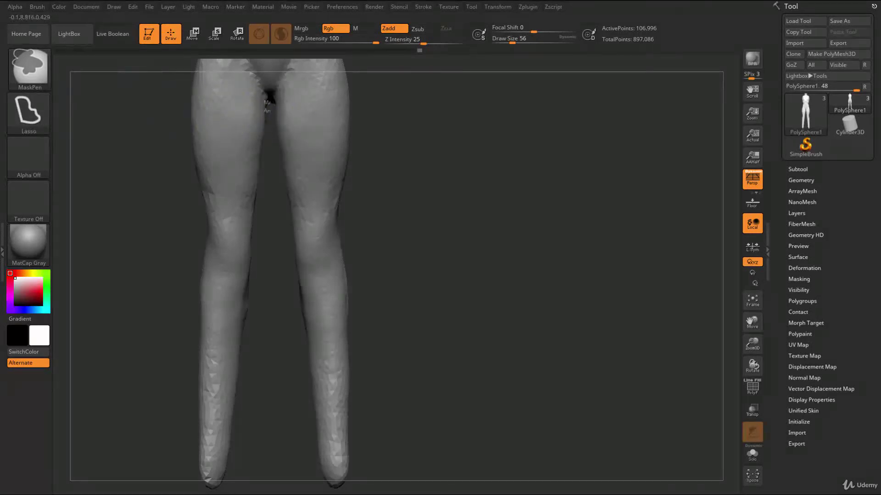
pyautogui.moveTo(266, 100)
pyautogui.keyDown('ctrl'); pyautogui.mouseDown()
pyautogui.moveTo(227, 178)
pyautogui.moveTo(224, 104)
pyautogui.moveTo(236, 113)
pyautogui.moveTo(250, 183)
pyautogui.moveTo(199, 110)
pyautogui.moveTo(195, 65)
pyautogui.mouseUp(); pyautogui.keyUp('ctrl')
pyautogui.hotkey('ctrl', 'z')
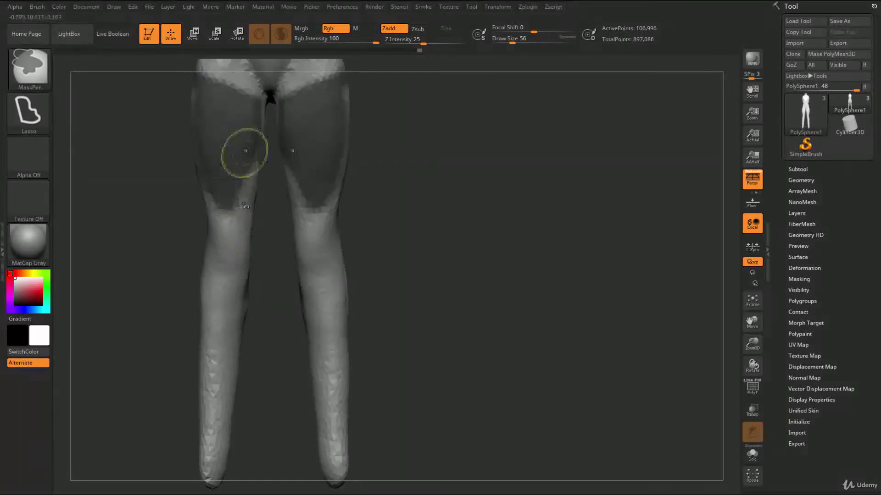
pyautogui.keyDown('ctrl'); pyautogui.moveTo(167, 235); pyautogui.dragTo(168, 239); pyautogui.keyUp('ctrl')
# - Adjust the inner knee contour with the Move brush at draw size 80 and add slight volume with ClayBuildup at draw size 104
pyautogui.press('b')
pyautogui.press('m')
pyautogui.press('v')
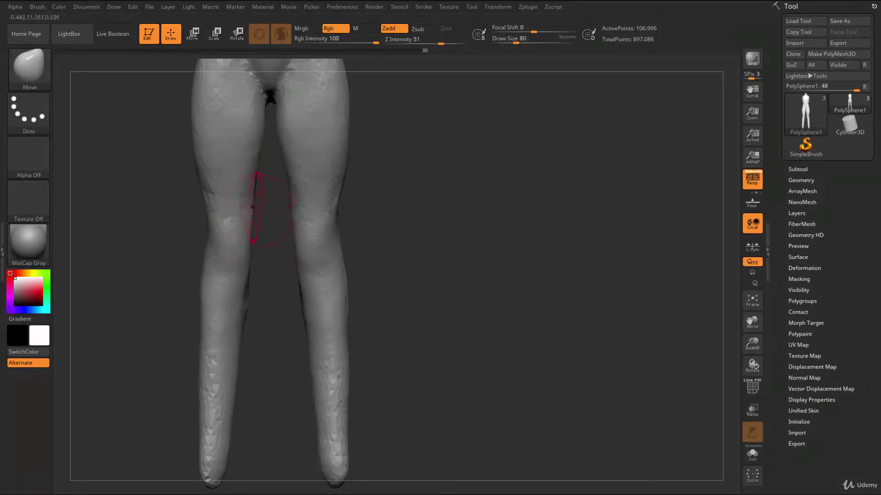
pyautogui.press('b')
pyautogui.press('c')
pyautogui.press('b')
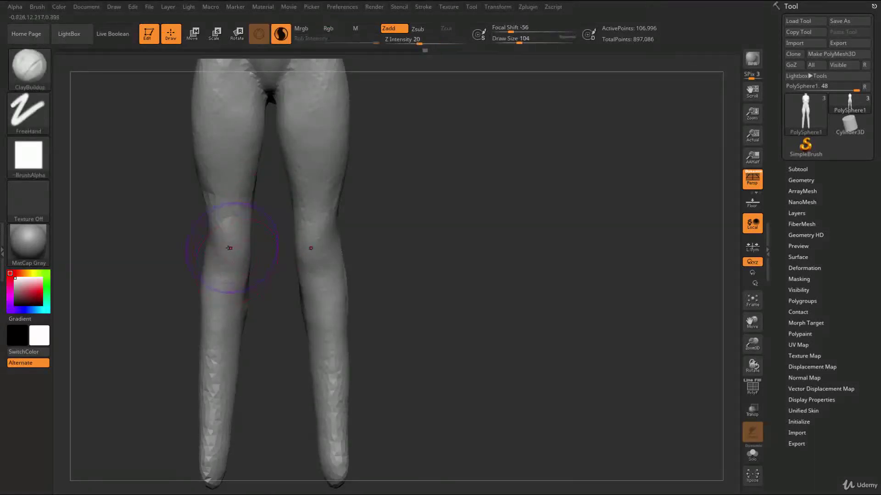
# - Correct the inner knees and the area just below them with the Move brush at draw size 104
pyautogui.press('b')
pyautogui.press('m')
pyautogui.press('v')
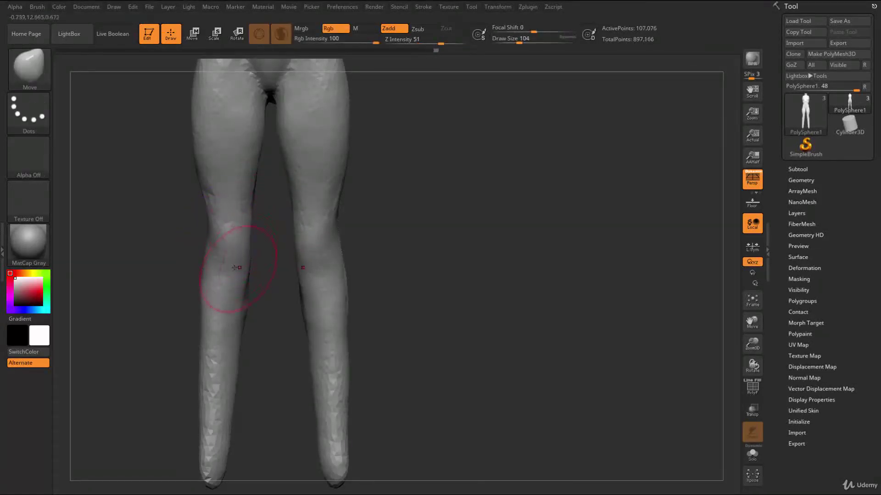
pyautogui.moveTo(274, 298); pyautogui.dragTo(299, 291)
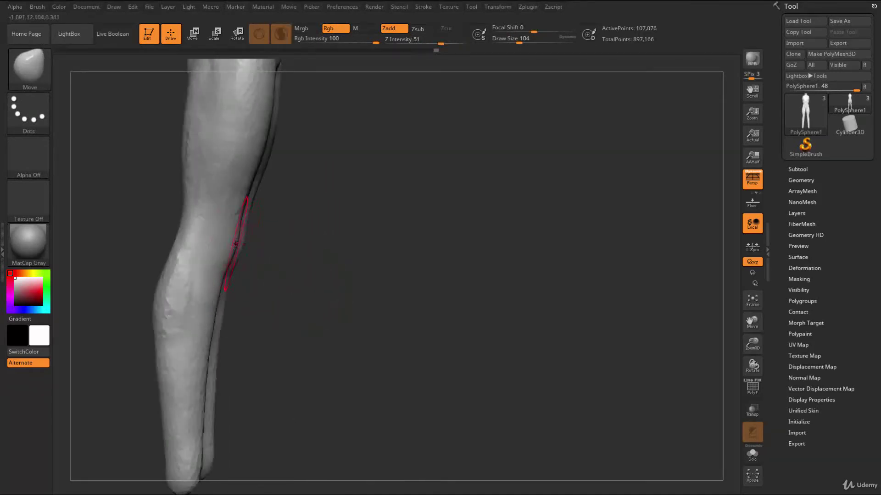
pyautogui.moveTo(231, 252); pyautogui.dragTo(251, 278)
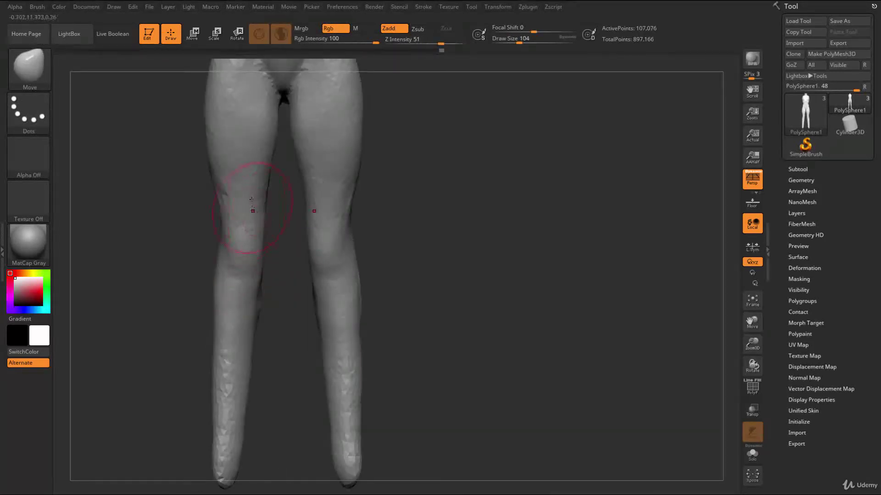
# - Build up the muscles just above the knees with ClayBuildup at draw size 104 and smooth them
pyautogui.press('b')
pyautogui.press('c')
pyautogui.press('b')
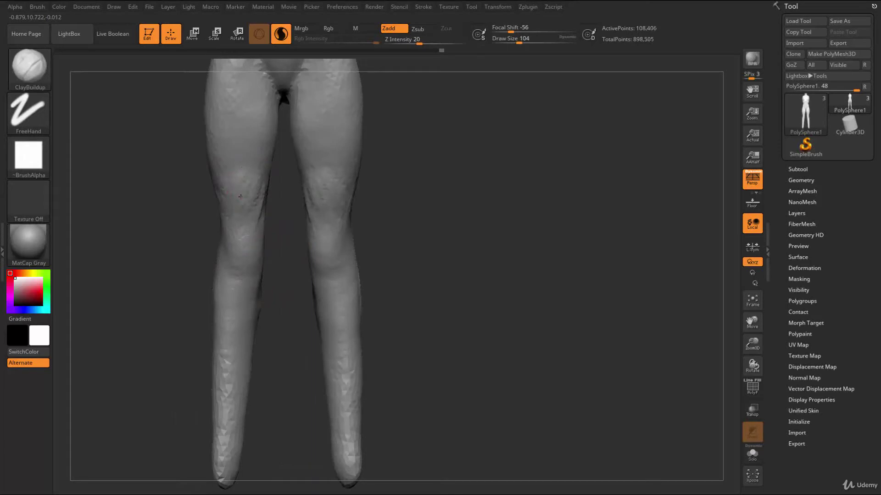
pyautogui.moveTo(232, 180)
pyautogui.keyDown('shift'); pyautogui.mouseDown()
pyautogui.moveTo(248, 183)
pyautogui.moveTo(232, 238)
pyautogui.mouseUp(); pyautogui.keyUp('shift')
pyautogui.keyDown('alt'); pyautogui.moveTo(281, 310); pyautogui.dragTo(272, 265); pyautogui.keyUp('alt')
pyautogui.moveTo(204, 205)
pyautogui.keyDown('ctrl'); pyautogui.mouseDown()
pyautogui.moveTo(261, 252)
pyautogui.moveTo(272, 185)
pyautogui.mouseUp(); pyautogui.keyUp('ctrl')
pyautogui.keyDown('ctrl'); pyautogui.moveTo(281, 281); pyautogui.dragTo(272, 260); pyautogui.keyUp('ctrl')
# - Refine the contours of the knees and upper calves with the Move brush
pyautogui.press('b')
pyautogui.press('m')
pyautogui.press('v')
pyautogui.moveTo(274, 311)
pyautogui.keyDown('alt'); pyautogui.mouseDown()
pyautogui.moveTo(271, 254)
pyautogui.moveTo(262, 250)
pyautogui.mouseUp(); pyautogui.keyUp('alt')
pyautogui.press('s')
pyautogui.moveTo(262, 249)
pyautogui.mouseDown()
pyautogui.moveTo(274, 251)
pyautogui.moveTo(262, 240)
pyautogui.mouseUp()
pyautogui.press('s')
# - Build up the inner calves below the knees with ClayBuildup at draw size 90 and smooth them
pyautogui.press('b')
pyautogui.press('c')
pyautogui.press('b')
pyautogui.moveTo(259, 207)
pyautogui.mouseDown()
pyautogui.moveTo(256, 189)
pyautogui.moveTo(250, 241)
pyautogui.moveTo(266, 273)
pyautogui.moveTo(257, 307)
pyautogui.moveTo(264, 257)
pyautogui.moveTo(247, 290)
pyautogui.moveTo(275, 269)
pyautogui.mouseUp()
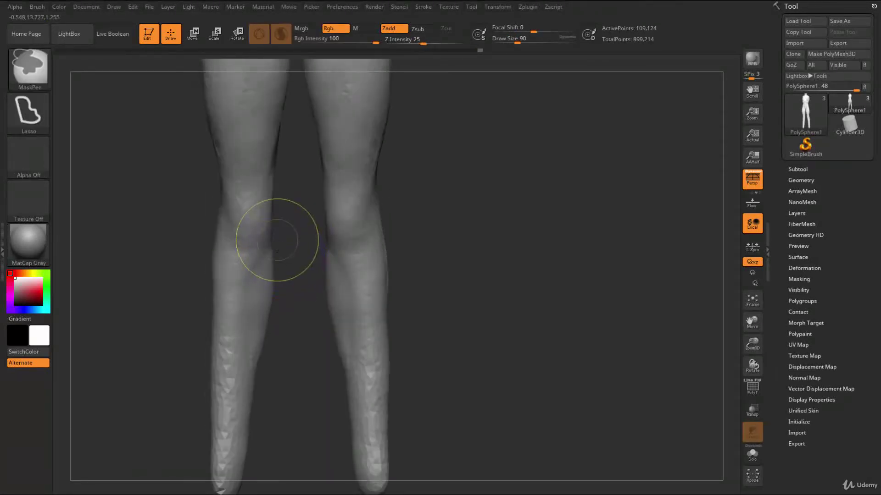
pyautogui.moveTo(276, 245)
pyautogui.keyDown('ctrl'); pyautogui.mouseDown()
pyautogui.moveTo(282, 324)
pyautogui.moveTo(237, 373)
pyautogui.mouseUp(); pyautogui.keyUp('ctrl')
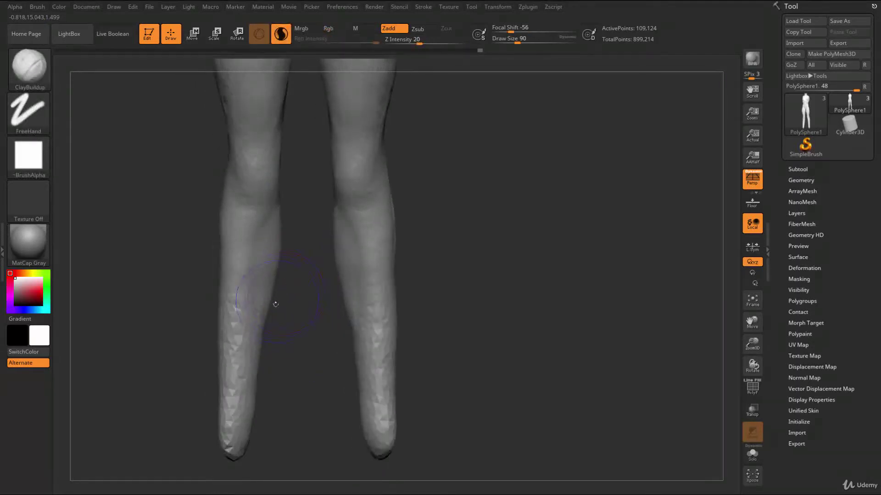
pyautogui.keyDown('shift'); pyautogui.moveTo(274, 280); pyautogui.dragTo(275, 248); pyautogui.keyUp('shift')
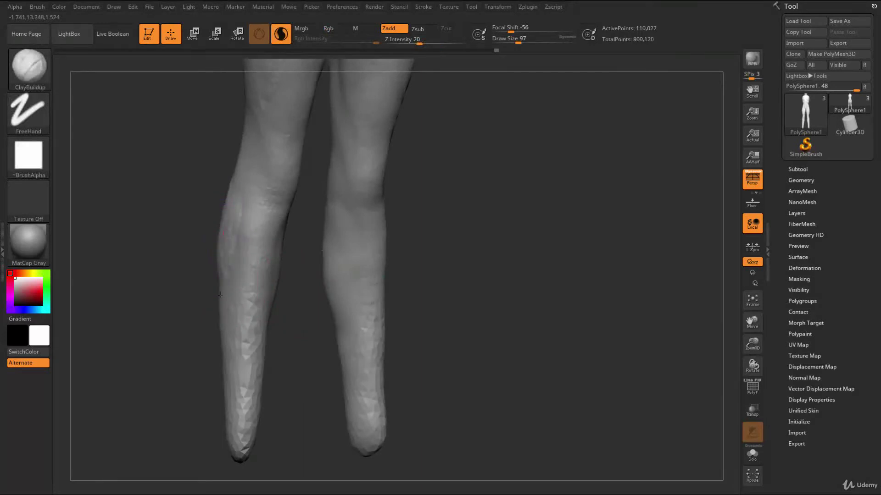
# - Add volume along the outer calves with ClayBuildup at draw size 97 and smooth the strokes
pyautogui.moveTo(220, 295); pyautogui.dragTo(223, 321)
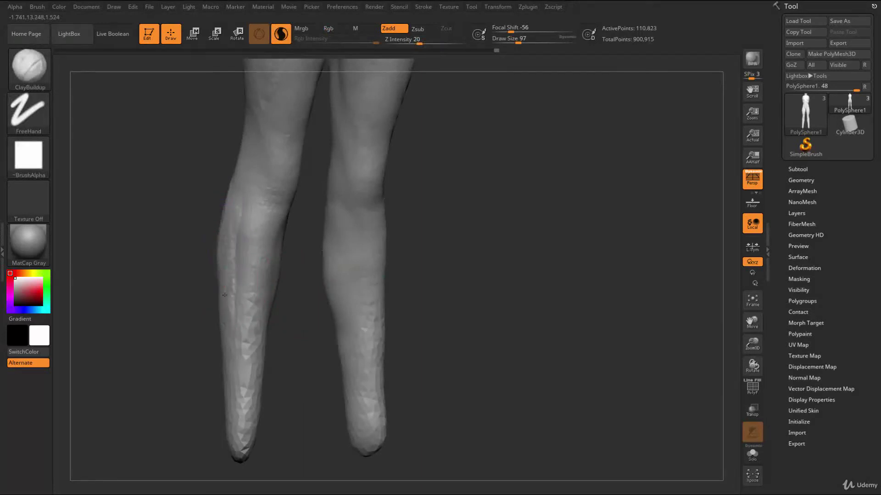
pyautogui.moveTo(220, 275); pyautogui.dragTo(226, 349)
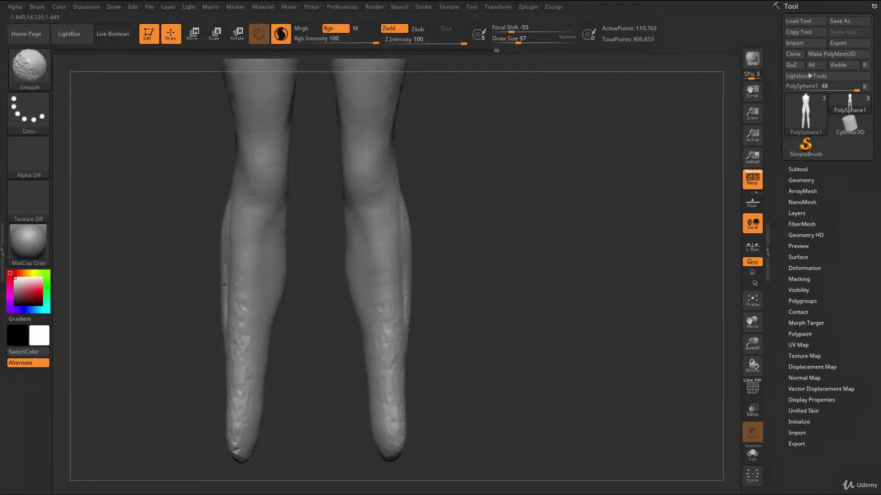
pyautogui.moveTo(224, 265)
pyautogui.keyDown('shift'); pyautogui.mouseDown()
pyautogui.moveTo(227, 288)
pyautogui.moveTo(219, 268)
pyautogui.mouseUp(); pyautogui.keyUp('shift')
# - Shape the outer calves and ankle ends with the Move brush at draw sizes 136 and 182
pyautogui.press('b')
pyautogui.press('m')
pyautogui.press('v')
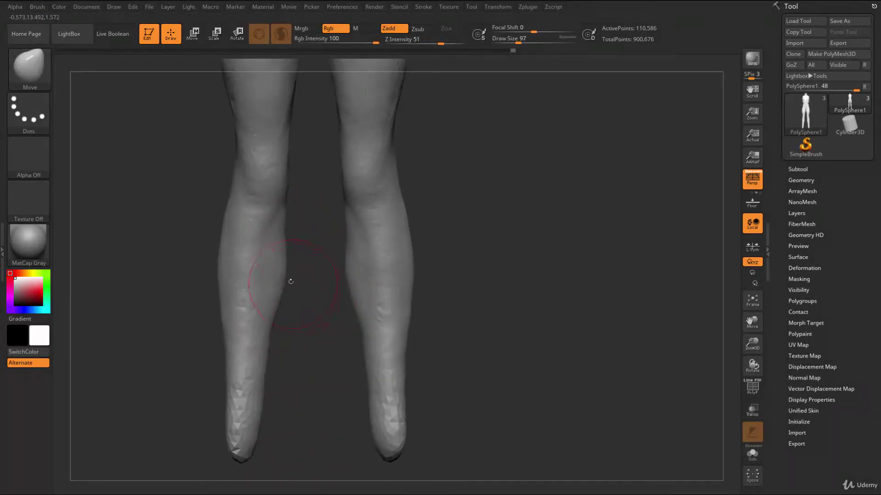
pyautogui.keyDown('alt'); pyautogui.moveTo(290, 370); pyautogui.dragTo(327, 298); pyautogui.keyUp('alt')
pyautogui.press('s')
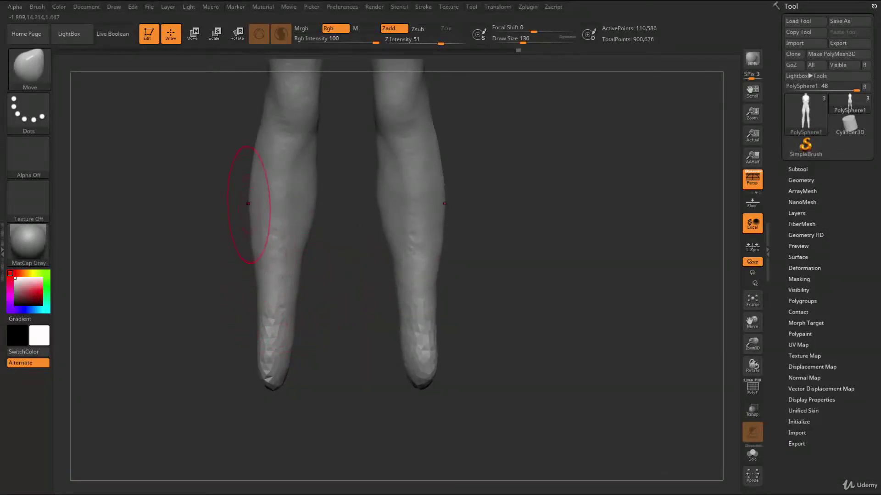
pyautogui.press('s')
pyautogui.moveTo(303, 337); pyautogui.dragTo(309, 338)
pyautogui.moveTo(271, 387); pyautogui.dragTo(292, 372)
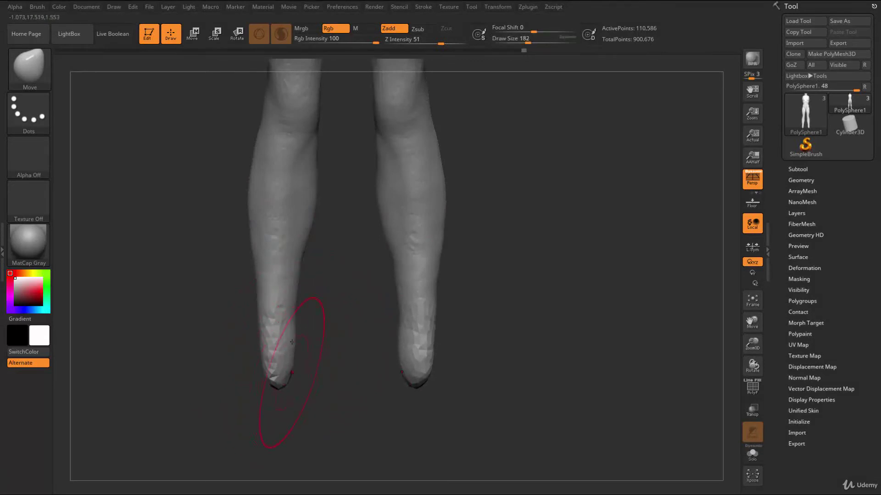
# - Refine the inner contour just below the knees with the Move brush at draw size 62
pyautogui.moveTo(212, 275)
pyautogui.keyDown('alt'); pyautogui.mouseDown()
pyautogui.moveTo(213, 234)
pyautogui.moveTo(226, 289)
pyautogui.moveTo(326, 230)
pyautogui.moveTo(324, 201)
pyautogui.moveTo(317, 207)
pyautogui.mouseUp(); pyautogui.keyUp('alt')
pyautogui.press('s')
pyautogui.press('s')
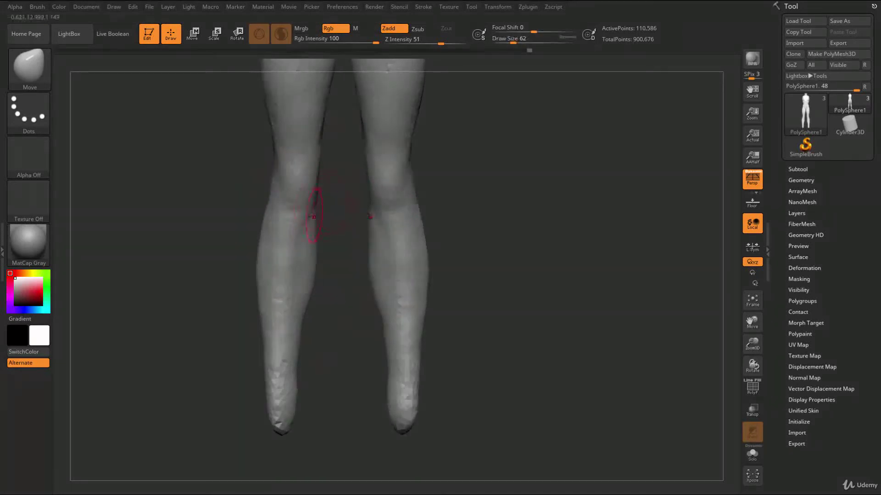
# - Carve a crease along the inner calf from the knee downward with DamStandard at draw size 62 and soften it
pyautogui.press('b')
pyautogui.press('d')
pyautogui.press('s')
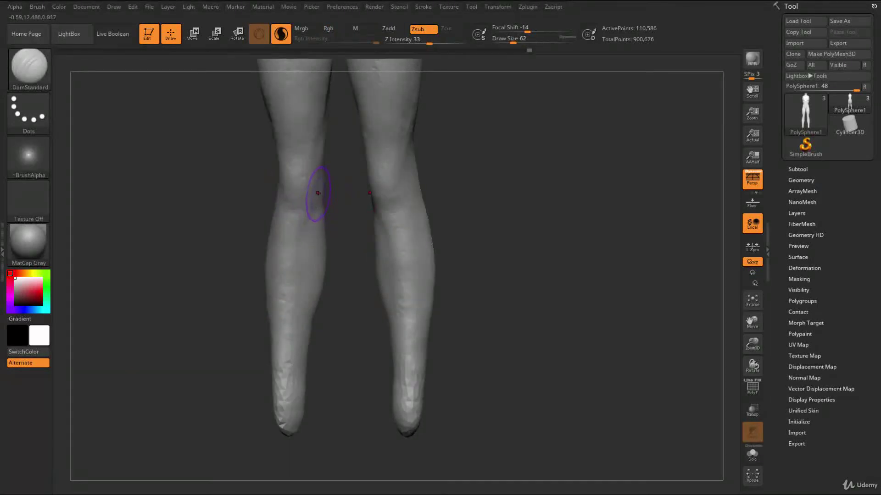
pyautogui.moveTo(319, 189); pyautogui.dragTo(306, 247)
pyautogui.moveTo(314, 206)
pyautogui.mouseDown()
pyautogui.moveTo(299, 314)
pyautogui.moveTo(300, 298)
pyautogui.mouseUp()
pyautogui.moveTo(340, 354); pyautogui.dragTo(360, 353)
pyautogui.moveTo(313, 270)
pyautogui.keyDown('shift'); pyautogui.mouseDown()
pyautogui.moveTo(302, 263)
pyautogui.moveTo(317, 270)
pyautogui.mouseUp(); pyautogui.keyUp('shift')
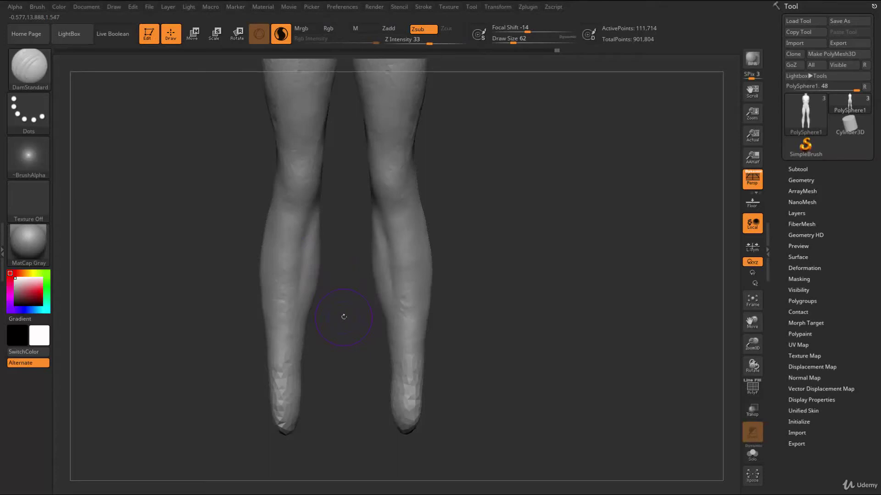
# - Add volume below the knees along the front of the calves with ClayBuildup at draw size 54
pyautogui.moveTo(343, 310); pyautogui.dragTo(322, 271)
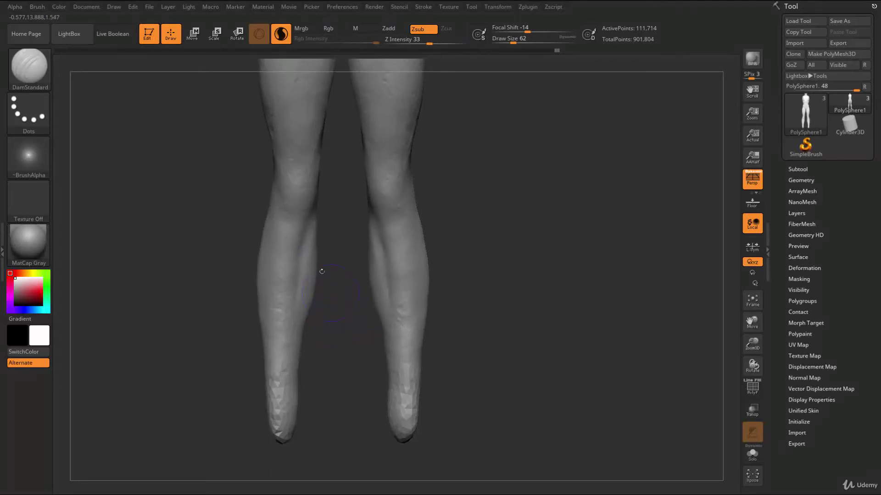
pyautogui.press('s')
pyautogui.moveTo(298, 229); pyautogui.dragTo(290, 228)
pyautogui.click(292, 229)
pyautogui.press('b')
pyautogui.press('c')
pyautogui.press('b')
pyautogui.moveTo(294, 241); pyautogui.dragTo(332, 241, button='right')
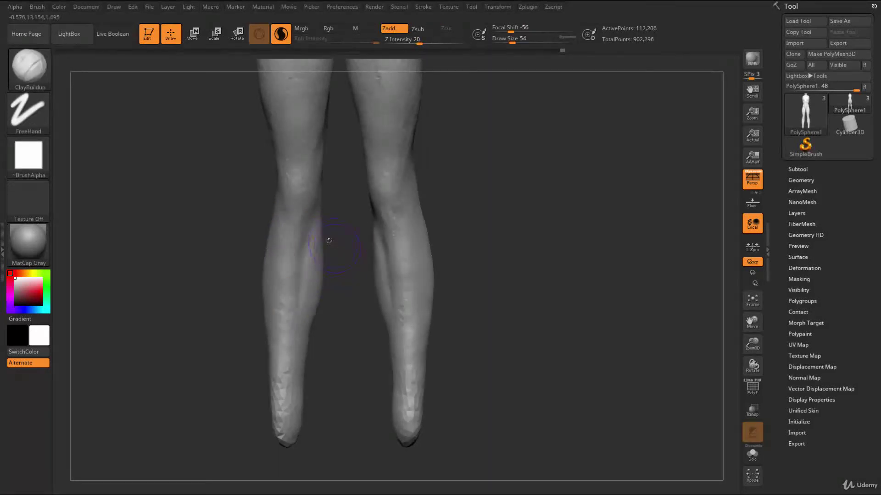
# - Carve the crease from the inner knee down the calf with DamStandard at draw size 54 and smooth the shin to the ankle
pyautogui.press('b')
pyautogui.press('d')
pyautogui.press('s')
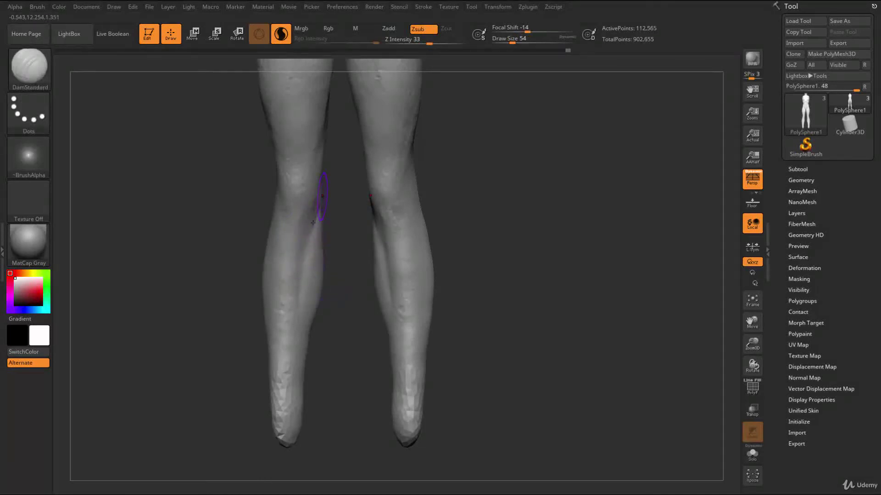
pyautogui.moveTo(318, 196)
pyautogui.mouseDown()
pyautogui.moveTo(296, 286)
pyautogui.moveTo(300, 261)
pyautogui.mouseUp()
pyautogui.moveTo(321, 301); pyautogui.dragTo(336, 302, button='right')
pyautogui.keyDown('shift'); pyautogui.moveTo(307, 244); pyautogui.dragTo(308, 228); pyautogui.keyUp('shift')
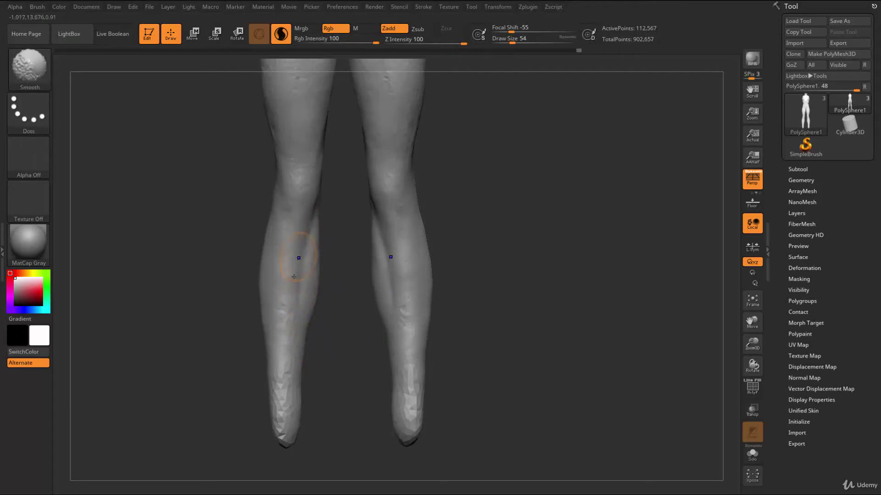
pyautogui.keyDown('shift'); pyautogui.moveTo(288, 329); pyautogui.dragTo(285, 419); pyautogui.keyUp('shift')
# - Adjust the contour of the inner calves with the Move brush at draw sizes 132 and 62
pyautogui.moveTo(201, 243)
pyautogui.keyDown('alt'); pyautogui.mouseDown()
pyautogui.moveTo(202, 324)
pyautogui.moveTo(198, 263)
pyautogui.moveTo(208, 319)
pyautogui.moveTo(214, 263)
pyautogui.moveTo(238, 270)
pyautogui.mouseUp(); pyautogui.keyUp('alt')
pyautogui.press('s')
pyautogui.press('b')
pyautogui.press('m')
pyautogui.press('v')
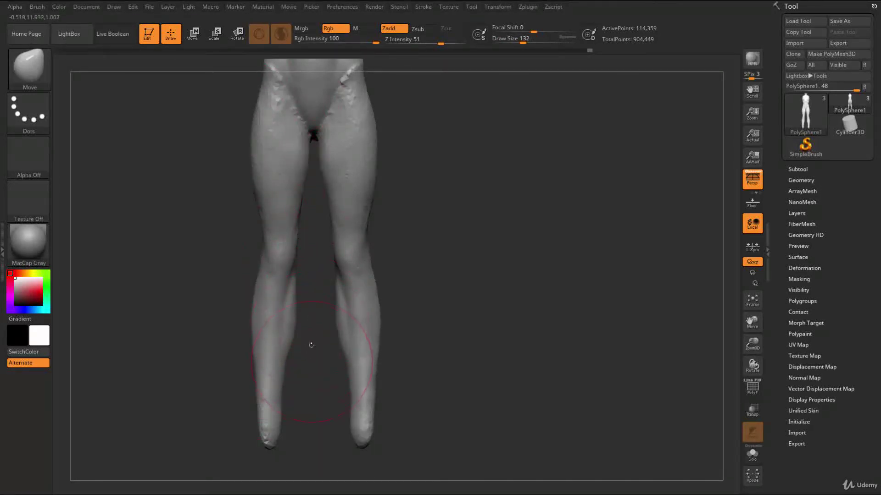
pyautogui.keyDown('alt'); pyautogui.moveTo(312, 357); pyautogui.dragTo(301, 344); pyautogui.keyUp('alt')
pyautogui.press('s')
pyautogui.moveTo(291, 310); pyautogui.dragTo(279, 291)
pyautogui.press('shift')
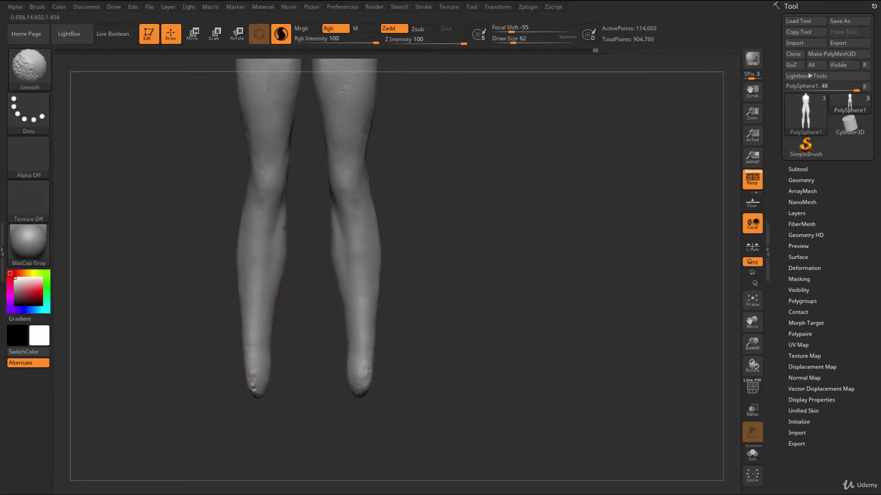
# - Reshape the outer contour of the hips and upper thighs with the Move brush at draw size 97
pyautogui.keyDown('alt'); pyautogui.moveTo(211, 314); pyautogui.dragTo(217, 444); pyautogui.keyUp('alt')
pyautogui.moveTo(440, 231); pyautogui.dragTo(404, 226)
pyautogui.press('s')
pyautogui.moveTo(391, 224); pyautogui.dragTo(400, 224)
pyautogui.moveTo(413, 223); pyautogui.dragTo(466, 216)
pyautogui.press('s')
pyautogui.moveTo(389, 168); pyautogui.dragTo(378, 142)
pyautogui.moveTo(366, 146); pyautogui.dragTo(357, 149, button='right')
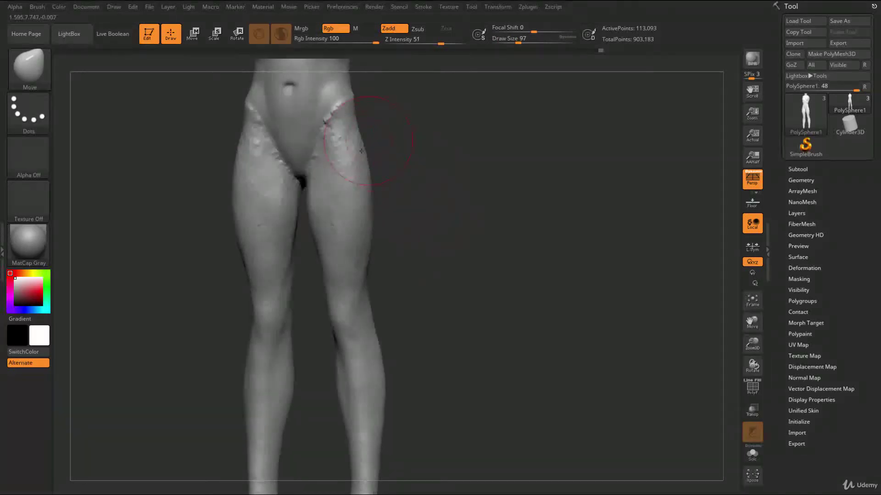
# - Build up the front and outer thighs with ClayBuildup at draw size 97 and smooth the strokes
pyautogui.press('b')
pyautogui.press('c')
pyautogui.press('b')
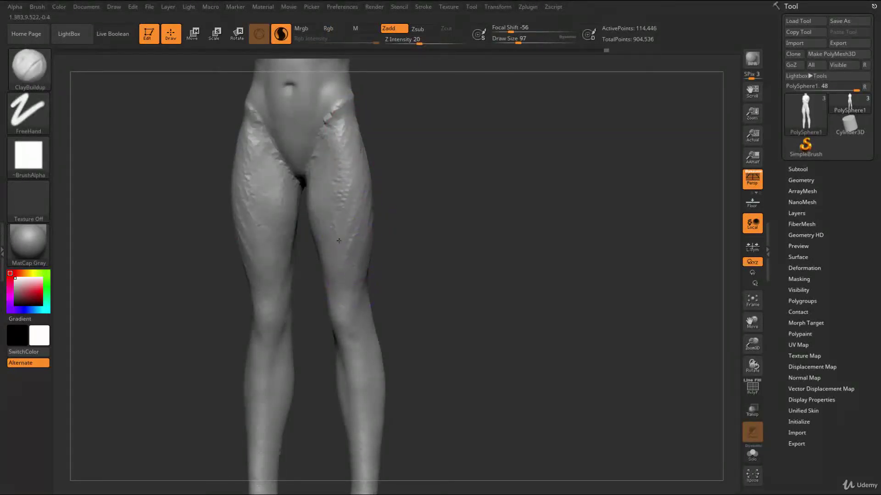
pyautogui.moveTo(327, 190); pyautogui.dragTo(379, 209, button='right')
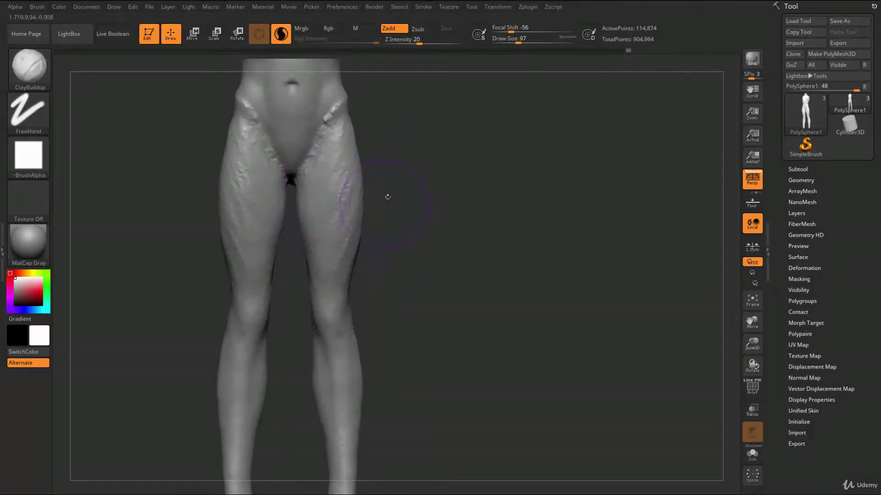
pyautogui.moveTo(388, 197); pyautogui.dragTo(386, 189, button='right')
pyautogui.keyDown('shift'); pyautogui.moveTo(336, 167); pyautogui.dragTo(345, 227); pyautogui.keyUp('shift')
pyautogui.moveTo(381, 269); pyautogui.dragTo(386, 259, button='right')
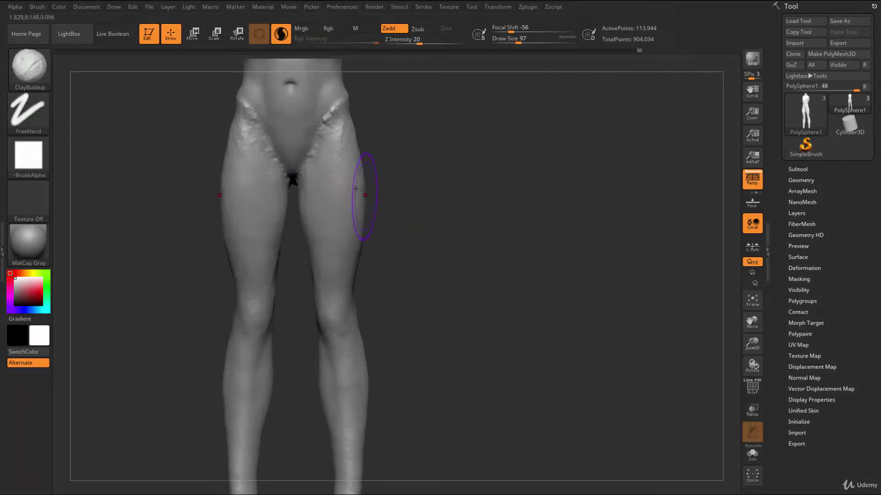
pyautogui.keyDown('shift'); pyautogui.moveTo(356, 189); pyautogui.dragTo(389, 263); pyautogui.keyUp('shift')
# - Smooth the backs of the calves and knees
pyautogui.moveTo(389, 263)
pyautogui.keyDown('ctrl'); pyautogui.mouseDown(button='right')
pyautogui.moveTo(403, 232)
pyautogui.moveTo(394, 228)
pyautogui.moveTo(388, 260)
pyautogui.moveTo(316, 250)
pyautogui.moveTo(239, 266)
pyautogui.moveTo(201, 330)
pyautogui.mouseUp(button='right'); pyautogui.keyUp('ctrl')
pyautogui.keyDown('alt'); pyautogui.moveTo(202, 331); pyautogui.dragTo(194, 259, button='right'); pyautogui.keyUp('alt')
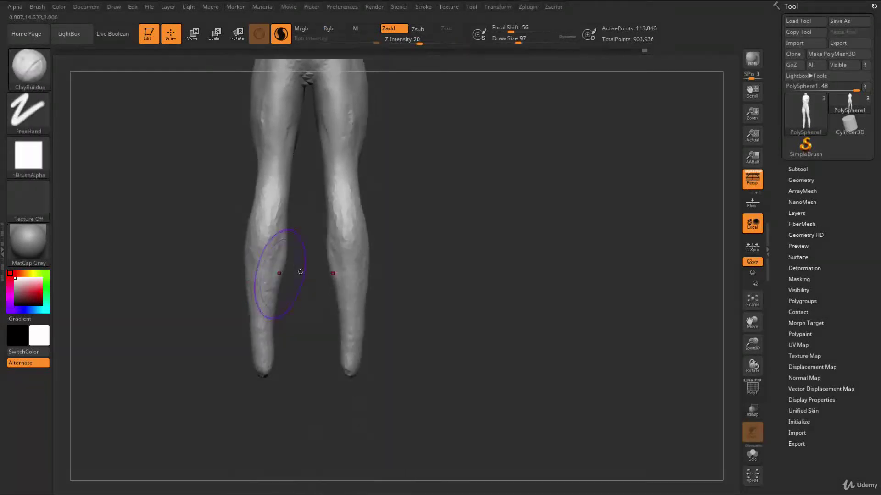
pyautogui.keyDown('alt'); pyautogui.moveTo(296, 273); pyautogui.dragTo(299, 321, button='right'); pyautogui.keyUp('alt')
pyautogui.keyDown('shift'); pyautogui.moveTo(272, 289); pyautogui.dragTo(272, 234); pyautogui.keyUp('shift')
pyautogui.keyDown('alt'); pyautogui.moveTo(272, 220); pyautogui.dragTo(268, 263, button='right'); pyautogui.keyUp('alt')
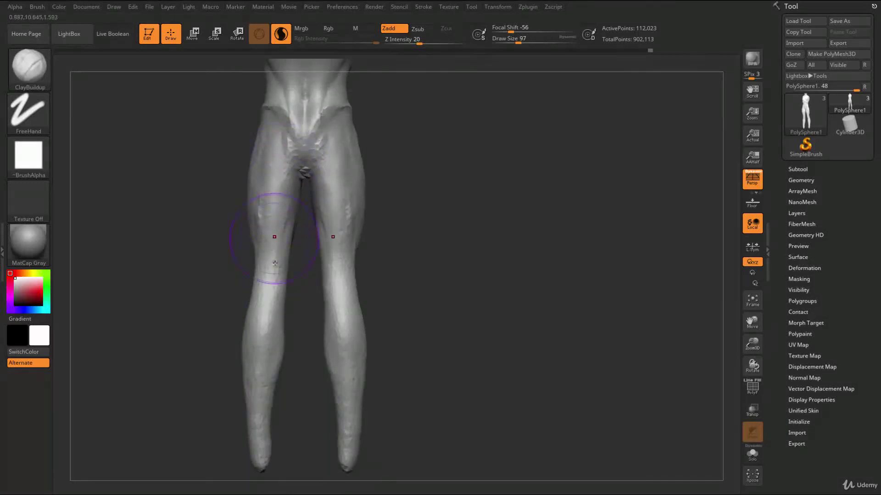
pyautogui.keyDown('alt'); pyautogui.moveTo(220, 427); pyautogui.dragTo(220, 286, button='right'); pyautogui.keyUp('alt')
pyautogui.moveTo(220, 287)
pyautogui.mouseDown(button='right')
pyautogui.moveTo(365, 257)
pyautogui.moveTo(330, 225)
pyautogui.moveTo(412, 234)
pyautogui.moveTo(419, 222)
pyautogui.moveTo(422, 250)
pyautogui.moveTo(370, 223)
pyautogui.moveTo(261, 225)
pyautogui.mouseUp(button='right')
pyautogui.keyDown('ctrl'); pyautogui.moveTo(408, 197); pyautogui.dragTo(426, 257, button='right'); pyautogui.keyUp('ctrl')
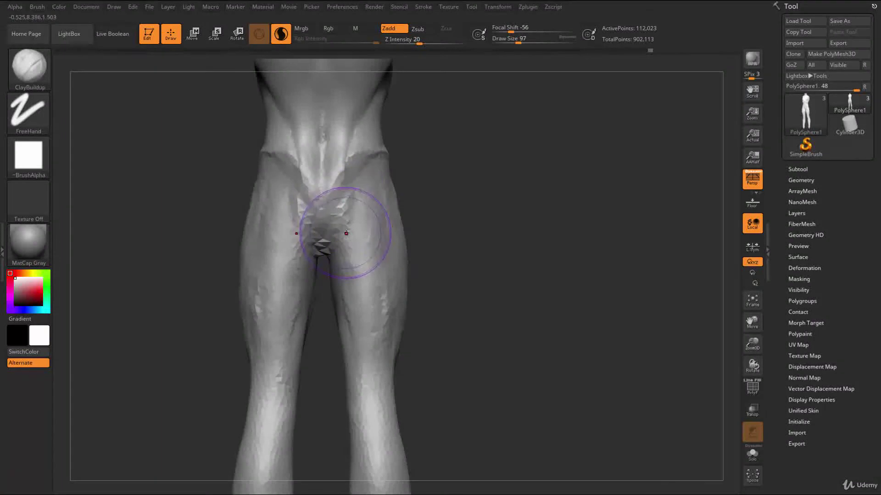
# - Carve the hip crest line on both sides of the lower back with inverted ClayBuildup at draw size 37
pyautogui.press('s')
pyautogui.moveTo(337, 234)
pyautogui.mouseDown()
pyautogui.moveTo(317, 235)
pyautogui.moveTo(362, 234)
pyautogui.mouseUp()
pyautogui.keyDown('ctrl'); pyautogui.moveTo(427, 157); pyautogui.dragTo(393, 216, button='right'); pyautogui.keyUp('ctrl')
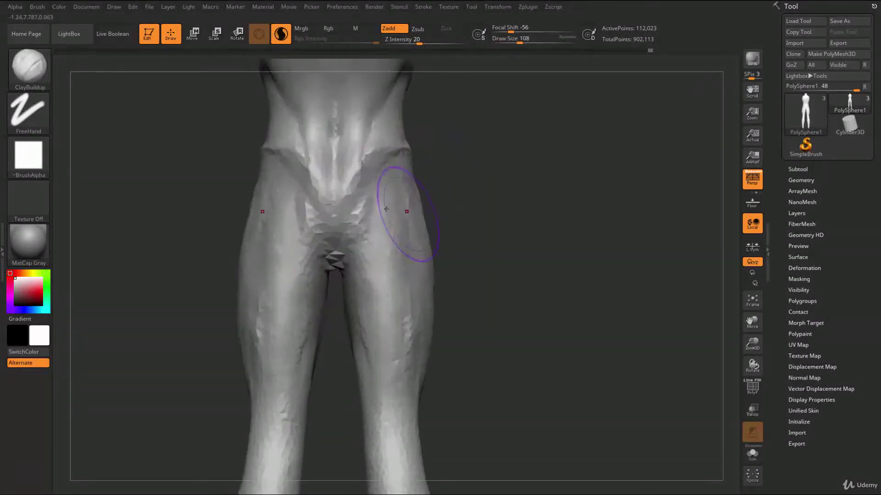
pyautogui.press('s')
pyautogui.moveTo(381, 161); pyautogui.dragTo(374, 162)
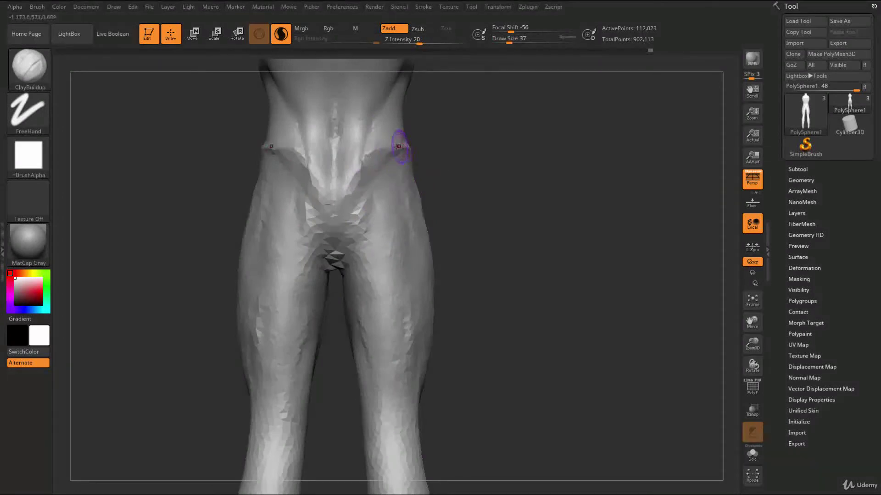
pyautogui.moveTo(397, 151)
pyautogui.keyDown('alt'); pyautogui.mouseDown()
pyautogui.moveTo(340, 196)
pyautogui.moveTo(395, 144)
pyautogui.moveTo(387, 151)
pyautogui.mouseUp(); pyautogui.keyUp('alt')
pyautogui.keyDown('alt'); pyautogui.moveTo(442, 136); pyautogui.dragTo(453, 178, button='right'); pyautogui.keyUp('alt')
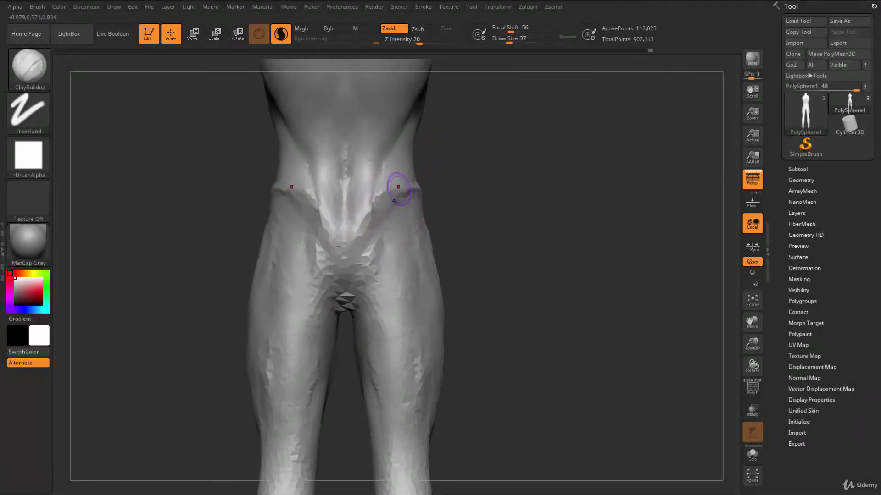
# - Build up the buttocks from the hip crest to the gluteal fold with ClayBuildup at draw size 101
pyautogui.press('s')
pyautogui.moveTo(387, 222); pyautogui.dragTo(398, 222)
pyautogui.moveTo(383, 261)
pyautogui.mouseDown()
pyautogui.moveTo(406, 199)
pyautogui.moveTo(402, 253)
pyautogui.moveTo(393, 197)
pyautogui.moveTo(407, 157)
pyautogui.moveTo(408, 279)
pyautogui.moveTo(411, 241)
pyautogui.mouseUp()
pyautogui.moveTo(416, 209)
pyautogui.mouseDown()
pyautogui.moveTo(422, 246)
pyautogui.moveTo(405, 285)
pyautogui.moveTo(373, 270)
pyautogui.mouseUp()
pyautogui.moveTo(399, 209)
pyautogui.mouseDown()
pyautogui.moveTo(417, 223)
pyautogui.moveTo(409, 261)
pyautogui.moveTo(379, 230)
pyautogui.moveTo(361, 239)
pyautogui.moveTo(374, 222)
pyautogui.moveTo(376, 257)
pyautogui.moveTo(393, 219)
pyautogui.moveTo(407, 217)
pyautogui.mouseUp()
pyautogui.moveTo(452, 212); pyautogui.dragTo(408, 215)
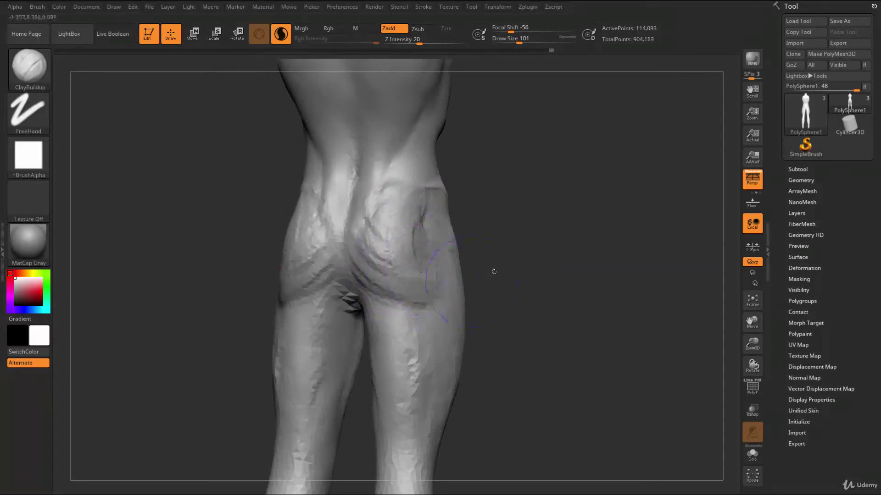
pyautogui.moveTo(486, 276); pyautogui.dragTo(406, 263, button='right')
pyautogui.moveTo(409, 255); pyautogui.dragTo(431, 294)
pyautogui.press('s')
pyautogui.moveTo(410, 322)
pyautogui.mouseDown()
pyautogui.moveTo(416, 292)
pyautogui.moveTo(443, 316)
pyautogui.moveTo(474, 300)
pyautogui.mouseUp()
# - Define the outer edge of the buttocks and the gluteal fold with DamStandard at draw size 120
pyautogui.press('s')
pyautogui.press('b')
pyautogui.press('d')
pyautogui.press('s')
pyautogui.moveTo(546, 291); pyautogui.dragTo(499, 288, button='right')
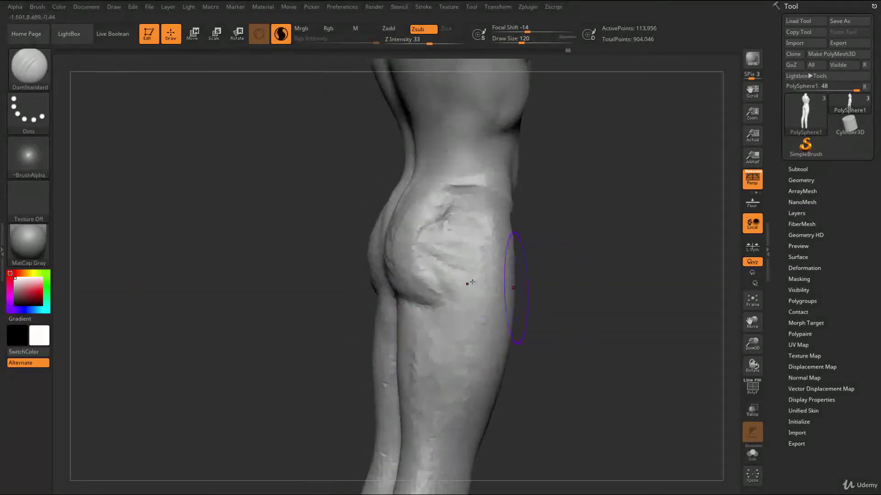
pyautogui.moveTo(404, 280); pyautogui.dragTo(507, 274, button='right')
pyautogui.press('s')
pyautogui.moveTo(460, 249); pyautogui.dragTo(469, 249)
pyautogui.moveTo(479, 240); pyautogui.dragTo(399, 186, button='right')
# - Deepen the fold beneath the buttocks with DamStandard at draw size 74 and smooth its outer end
pyautogui.press('s')
pyautogui.press('s')
pyautogui.moveTo(410, 270); pyautogui.dragTo(397, 271)
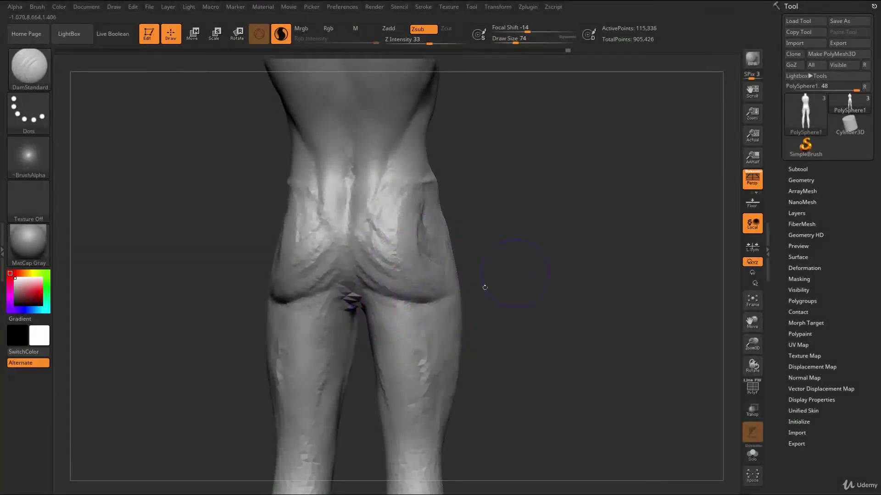
pyautogui.moveTo(372, 292); pyautogui.dragTo(423, 277)
pyautogui.moveTo(515, 299)
pyautogui.keyDown('shift'); pyautogui.mouseDown(button='right')
pyautogui.moveTo(524, 295)
pyautogui.moveTo(475, 288)
pyautogui.mouseUp(button='right'); pyautogui.keyUp('shift')
pyautogui.keyDown('shift'); pyautogui.moveTo(454, 291); pyautogui.dragTo(419, 276); pyautogui.keyUp('shift')
# - Add mass to the middle and outer buttocks with ClayBuildup at draw size 108
pyautogui.press('s')
pyautogui.moveTo(416, 274); pyautogui.dragTo(424, 189)
pyautogui.press('b')
pyautogui.press('c')
pyautogui.press('b')
pyautogui.moveTo(397, 268); pyautogui.dragTo(407, 274)
pyautogui.moveTo(495, 251); pyautogui.dragTo(526, 240, button='right')
pyautogui.moveTo(361, 250)
pyautogui.mouseDown()
pyautogui.moveTo(372, 275)
pyautogui.moveTo(365, 267)
pyautogui.mouseUp()
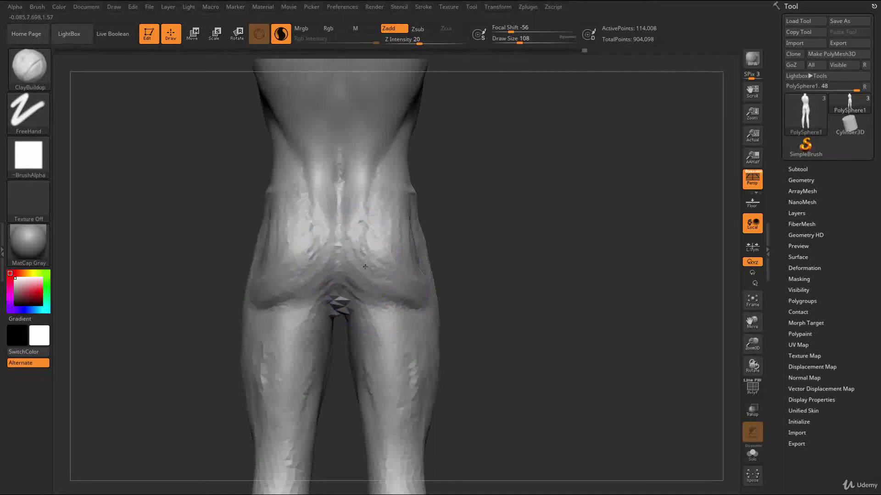
pyautogui.moveTo(385, 262); pyautogui.dragTo(446, 246, button='right')
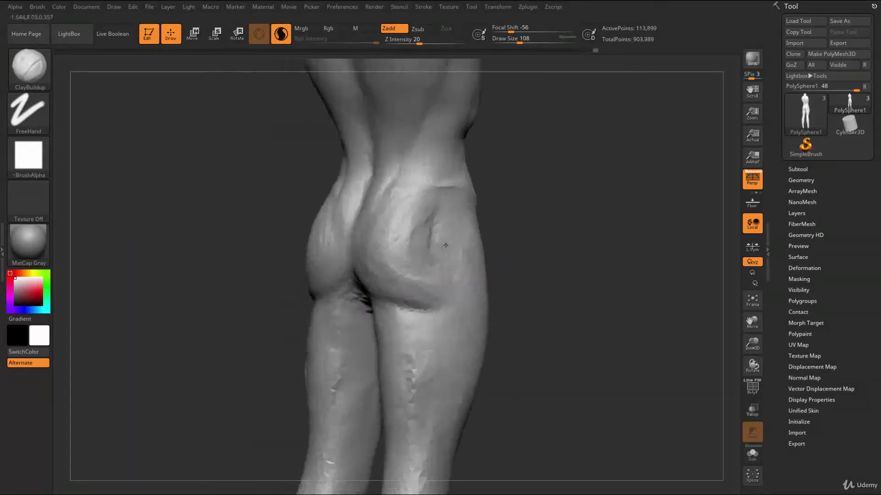
pyautogui.press('ctrl')
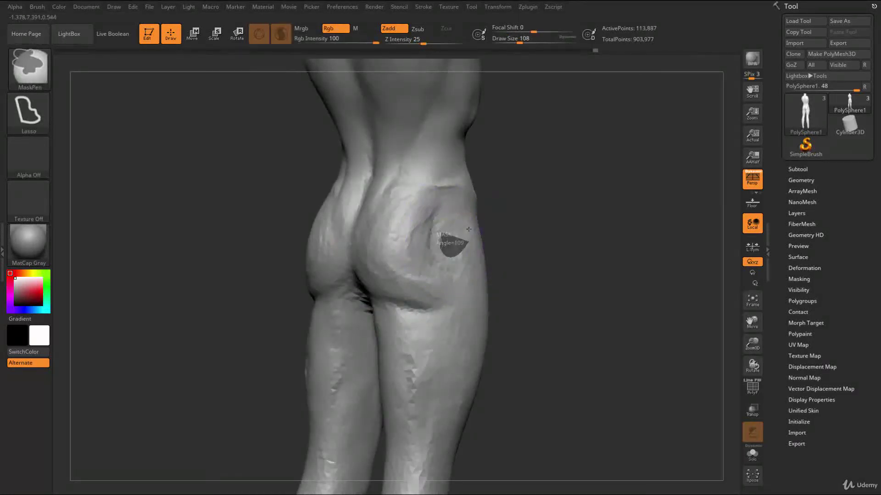
pyautogui.keyDown('ctrl'); pyautogui.moveTo(424, 256); pyautogui.dragTo(448, 263); pyautogui.keyUp('ctrl')
pyautogui.moveTo(556, 275)
pyautogui.mouseDown(button='right')
pyautogui.moveTo(619, 268)
pyautogui.moveTo(553, 261)
pyautogui.mouseUp(button='right')
pyautogui.keyDown('ctrl'); pyautogui.moveTo(553, 263); pyautogui.dragTo(532, 271); pyautogui.keyUp('ctrl')
pyautogui.moveTo(489, 253); pyautogui.dragTo(509, 251, button='right')
# - Fill out the upper buttocks and the area beside the side hollow with ClayBuildup at draw size 108
pyautogui.press('s')
pyautogui.moveTo(423, 202)
pyautogui.mouseDown()
pyautogui.moveTo(433, 269)
pyautogui.moveTo(417, 250)
pyautogui.moveTo(400, 255)
pyautogui.mouseUp()
pyautogui.moveTo(456, 290)
pyautogui.mouseDown(button='right')
pyautogui.moveTo(507, 250)
pyautogui.moveTo(433, 220)
pyautogui.mouseUp(button='right')
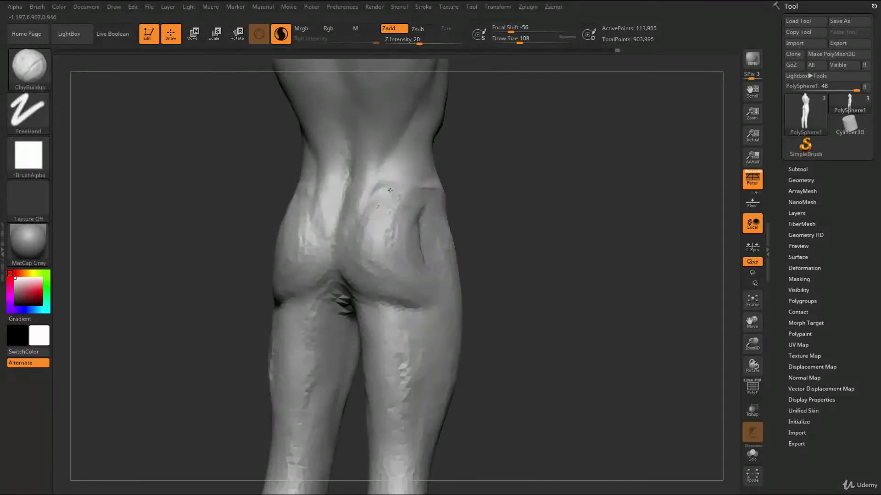
pyautogui.moveTo(472, 238)
pyautogui.mouseDown(button='right')
pyautogui.moveTo(513, 226)
pyautogui.moveTo(435, 220)
pyautogui.mouseUp(button='right')
pyautogui.moveTo(393, 206); pyautogui.dragTo(366, 219)
pyautogui.moveTo(371, 242)
pyautogui.keyDown('shift'); pyautogui.mouseDown(button='right')
pyautogui.moveTo(344, 219)
pyautogui.moveTo(394, 271)
pyautogui.moveTo(380, 228)
pyautogui.mouseUp(button='right'); pyautogui.keyUp('shift')
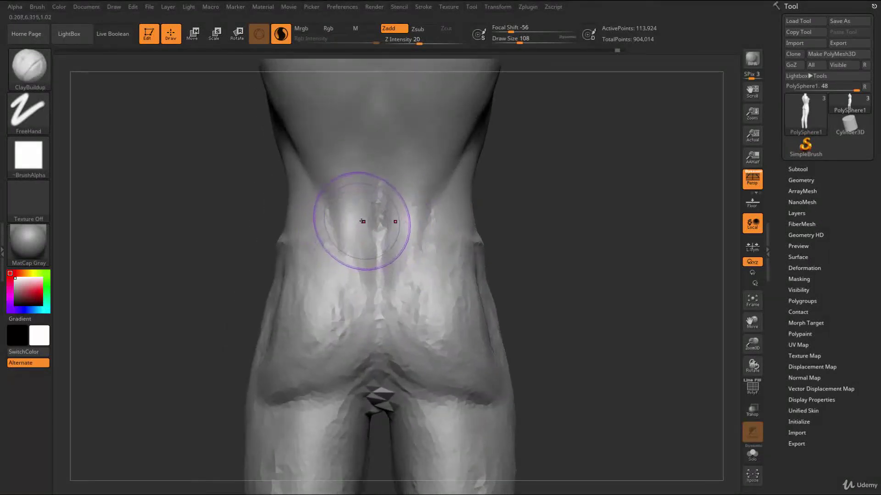
# - Carve the outline of the sacral triangle above the buttocks with DamStandard at draw size 65
pyautogui.press('s')
pyautogui.moveTo(367, 218); pyautogui.dragTo(360, 218)
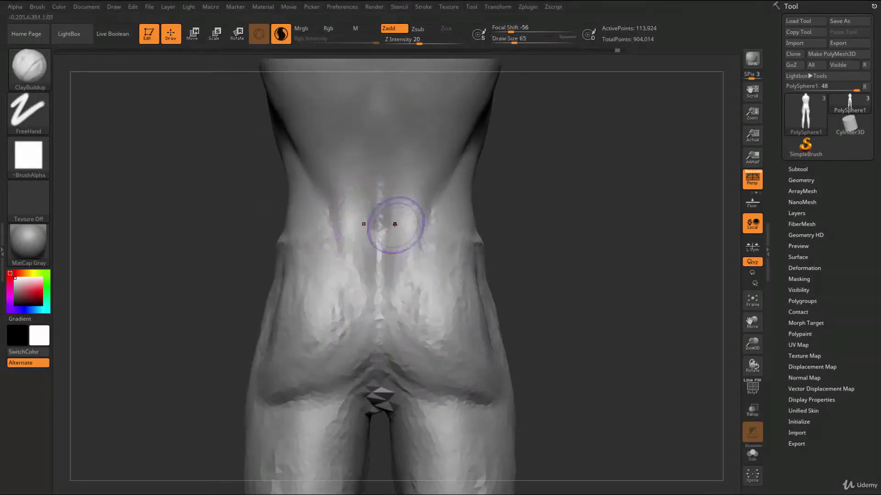
pyautogui.press('b')
pyautogui.press('d')
pyautogui.press('s')
# - Fill the sacral triangle with ClayBuildup at draw size 65 and smooth its surface and edges
pyautogui.press('b')
pyautogui.press('c')
pyautogui.press('b')
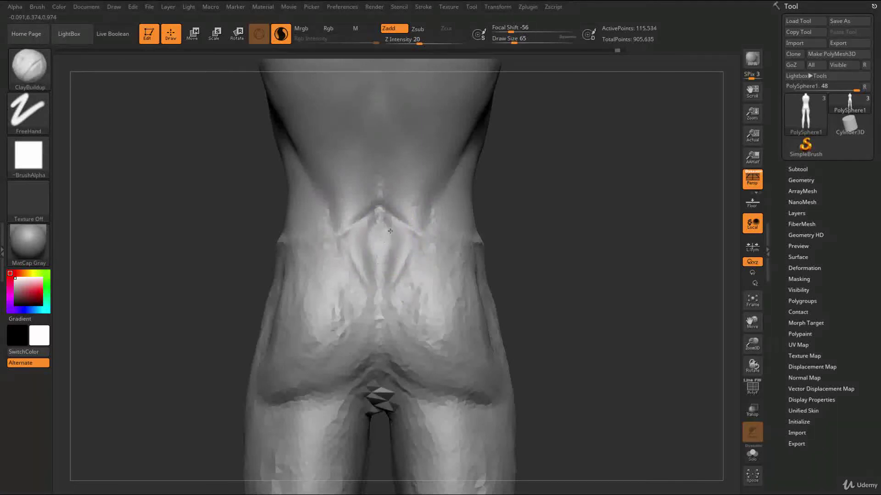
pyautogui.moveTo(380, 267); pyautogui.dragTo(379, 280)
pyautogui.moveTo(384, 256)
pyautogui.keyDown('shift'); pyautogui.mouseDown()
pyautogui.moveTo(380, 232)
pyautogui.moveTo(395, 247)
pyautogui.mouseUp(); pyautogui.keyUp('shift')
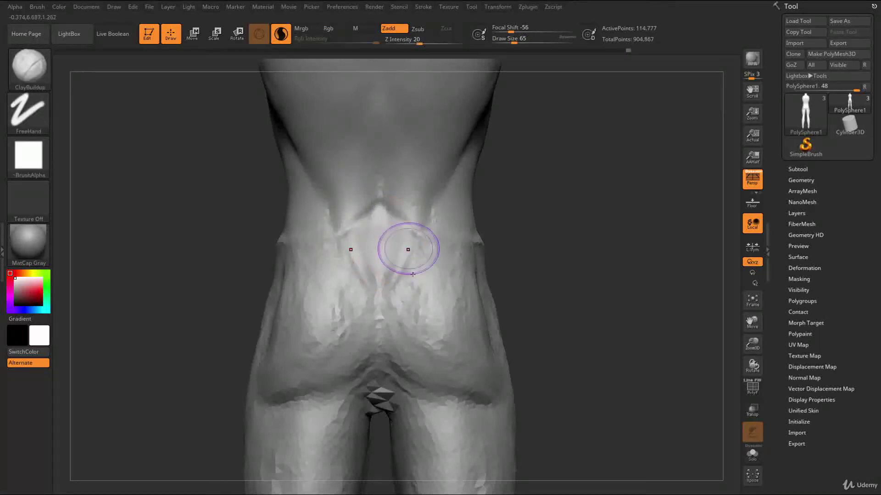
pyautogui.moveTo(409, 249); pyautogui.dragTo(429, 260, button='right')
pyautogui.keyDown('shift'); pyautogui.moveTo(395, 271); pyautogui.dragTo(393, 256); pyautogui.keyUp('shift')
pyautogui.keyDown('shift'); pyautogui.moveTo(422, 215); pyautogui.dragTo(398, 234); pyautogui.keyUp('shift')
pyautogui.moveTo(420, 225); pyautogui.dragTo(403, 216, button='right')
pyautogui.keyDown('shift'); pyautogui.moveTo(403, 216); pyautogui.dragTo(388, 229); pyautogui.keyUp('shift')
# - Sharpen the upper edges of the sacral triangle with DamStandard at draw size 65 and smooth the inside
pyautogui.press('b')
pyautogui.press('d')
pyautogui.press('s')
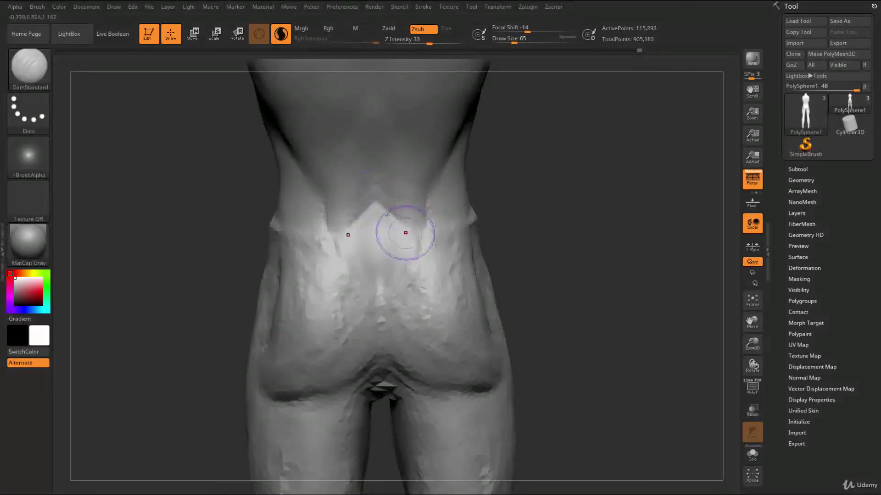
pyautogui.keyDown('shift'); pyautogui.moveTo(387, 285); pyautogui.dragTo(386, 226); pyautogui.keyUp('shift')
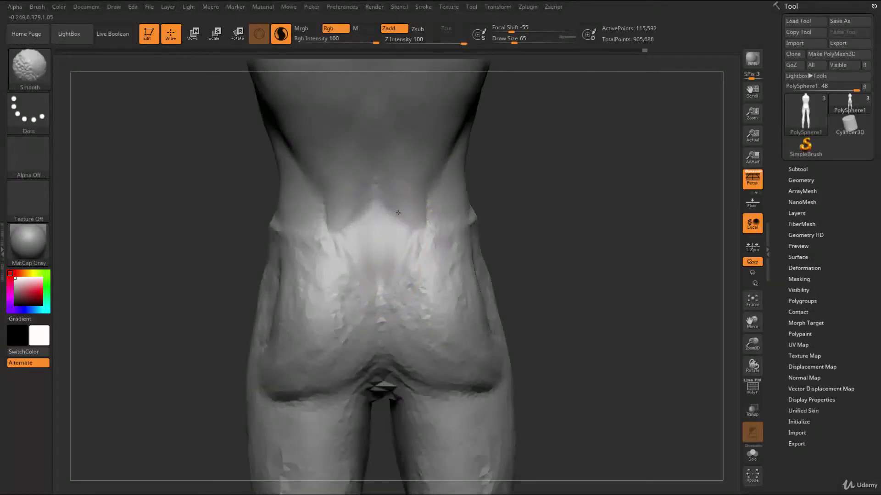
pyautogui.moveTo(417, 242)
pyautogui.keyDown('ctrl'); pyautogui.mouseDown(button='right')
pyautogui.moveTo(268, 346)
pyautogui.moveTo(275, 403)
pyautogui.mouseUp(button='right'); pyautogui.keyUp('ctrl')
# - Add volume to the sacrum with ClayBuildup at draw size 65 and blend it into the lower back
pyautogui.press('b')
pyautogui.press('c')
pyautogui.press('b')
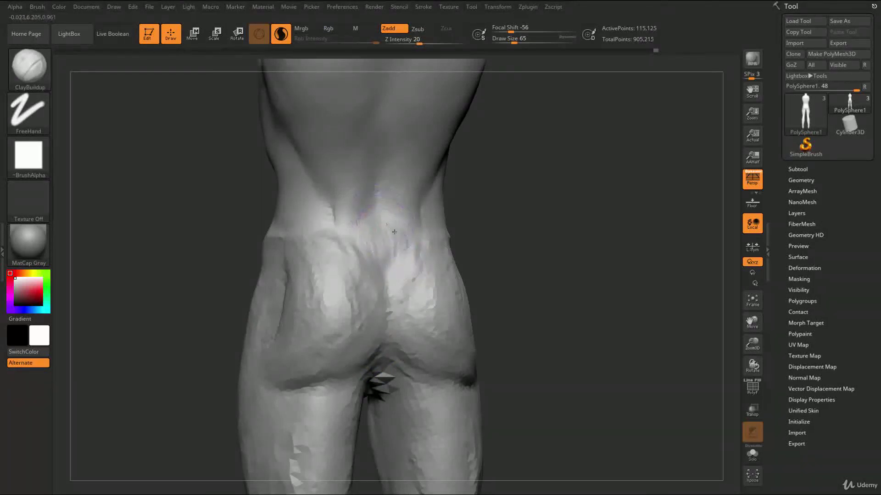
pyautogui.keyDown('shift'); pyautogui.moveTo(401, 243); pyautogui.dragTo(380, 229); pyautogui.keyUp('shift')
# - Smooth the buttocks and the jagged surface between the upper thighs
pyautogui.moveTo(275, 395)
pyautogui.keyDown('ctrl'); pyautogui.mouseDown(button='right')
pyautogui.moveTo(273, 352)
pyautogui.moveTo(256, 349)
pyautogui.moveTo(260, 367)
pyautogui.mouseUp(button='right'); pyautogui.keyUp('ctrl')
pyautogui.keyDown('shift'); pyautogui.moveTo(365, 294); pyautogui.dragTo(326, 303); pyautogui.keyUp('shift')
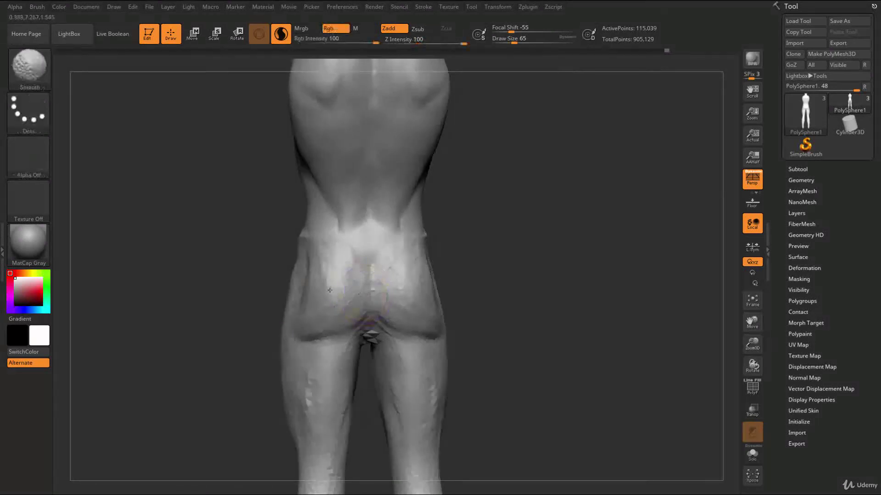
pyautogui.moveTo(486, 314); pyautogui.dragTo(466, 316, button='right')
pyautogui.keyDown('shift'); pyautogui.moveTo(378, 339); pyautogui.dragTo(382, 346); pyautogui.keyUp('shift')
# - Build up the inner buttocks beside the cleft and along their lower edges with ClayBuildup at draw size 65
pyautogui.moveTo(404, 299); pyautogui.dragTo(392, 289, button='right')
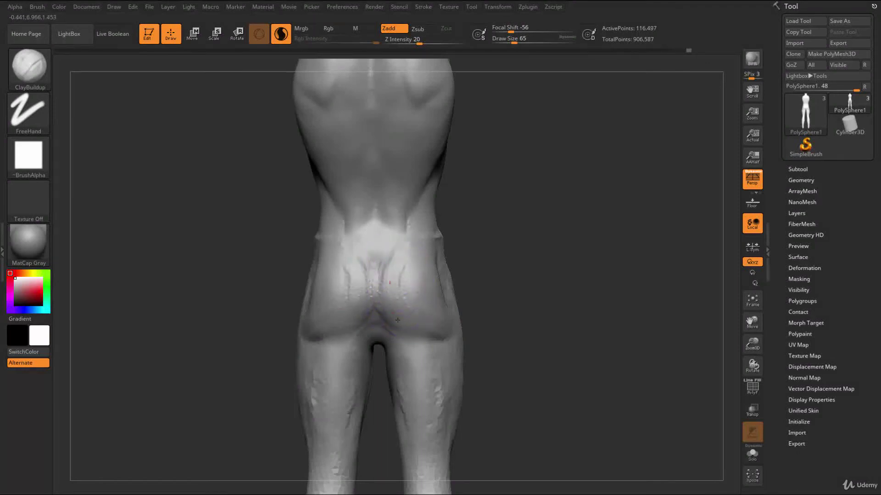
pyautogui.moveTo(496, 305)
pyautogui.mouseDown(button='right')
pyautogui.moveTo(527, 290)
pyautogui.moveTo(486, 293)
pyautogui.mouseUp(button='right')
pyautogui.keyDown('ctrl'); pyautogui.moveTo(487, 294); pyautogui.dragTo(346, 286, button='right'); pyautogui.keyUp('ctrl')
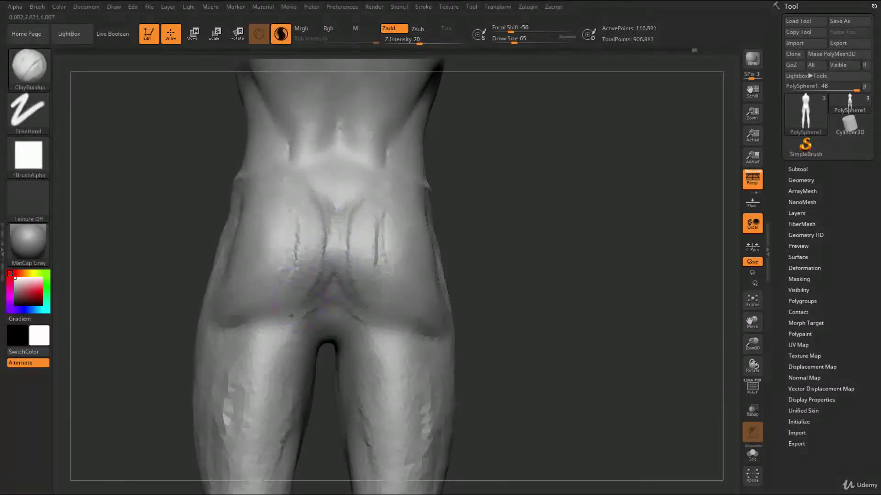
pyautogui.moveTo(273, 294)
pyautogui.mouseDown()
pyautogui.moveTo(298, 230)
pyautogui.moveTo(357, 235)
pyautogui.mouseUp()
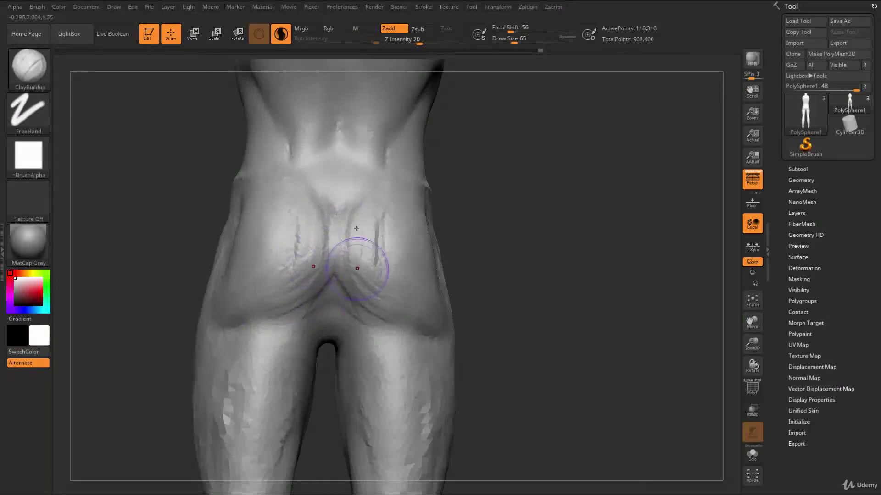
# - Round out the centre of the buttocks with further ClayBuildup strokes and smooth them
pyautogui.moveTo(407, 306); pyautogui.dragTo(377, 291, button='right')
pyautogui.press('s')
pyautogui.moveTo(377, 291)
pyautogui.mouseDown()
pyautogui.moveTo(345, 267)
pyautogui.moveTo(390, 309)
pyautogui.mouseUp()
pyautogui.moveTo(355, 271); pyautogui.dragTo(381, 290)
pyautogui.moveTo(381, 225); pyautogui.dragTo(397, 291)
pyautogui.keyDown('shift'); pyautogui.moveTo(381, 223); pyautogui.dragTo(397, 295); pyautogui.keyUp('shift')
pyautogui.moveTo(442, 305)
pyautogui.keyDown('ctrl'); pyautogui.mouseDown(button='right')
pyautogui.moveTo(362, 477)
pyautogui.moveTo(340, 421)
pyautogui.moveTo(328, 279)
pyautogui.mouseUp(button='right'); pyautogui.keyUp('ctrl')
# - Carve the cleft between the buttocks with DamStandard at draw size 29
pyautogui.press('s')
pyautogui.moveTo(329, 279); pyautogui.dragTo(317, 279)
pyautogui.press('b')
pyautogui.press('d')
pyautogui.press('s')
pyautogui.moveTo(320, 226); pyautogui.dragTo(318, 282)
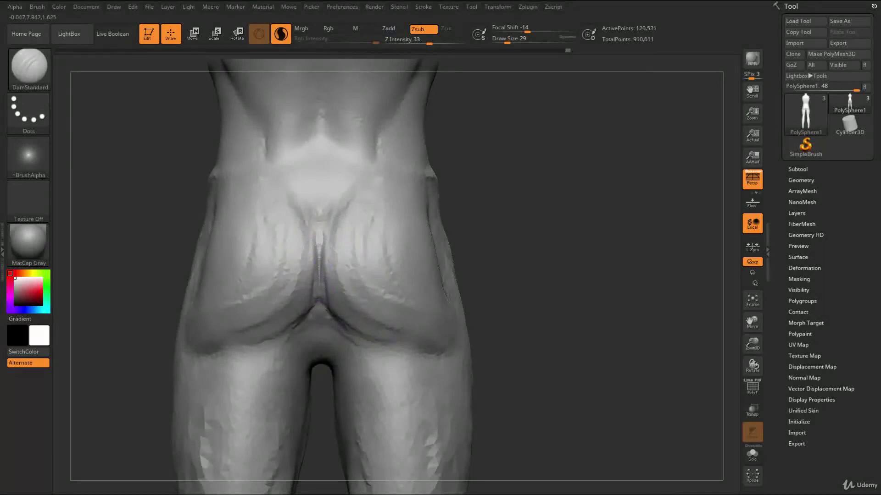
# - Deepen the cleft between the buttocks with further DamStandard strokes along its length
pyautogui.press('s')
pyautogui.moveTo(324, 293); pyautogui.dragTo(320, 270)
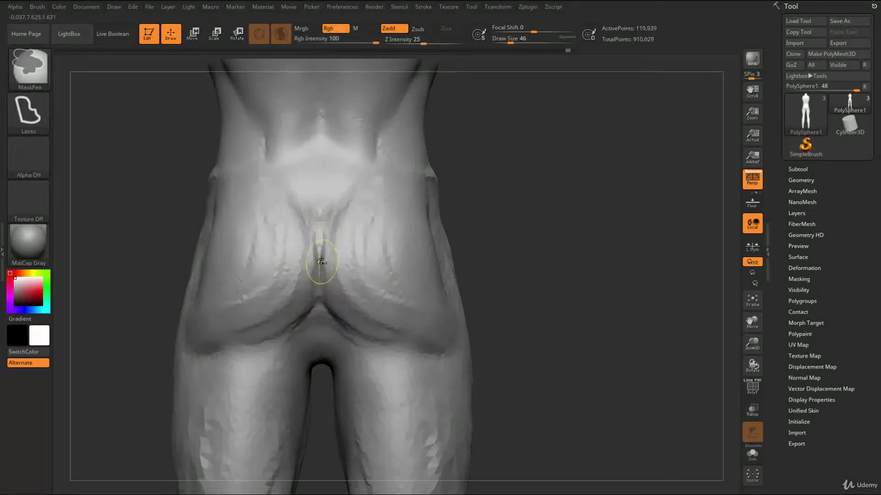
pyautogui.moveTo(318, 233); pyautogui.dragTo(320, 291)
# - Build up the buttocks beside the cleft with ClayBuildup at draw size 77 and smooth their lower outer area
pyautogui.press('b')
pyautogui.press('c')
pyautogui.press('b')
pyautogui.moveTo(330, 238)
pyautogui.mouseDown()
pyautogui.moveTo(330, 271)
pyautogui.moveTo(355, 319)
pyautogui.moveTo(350, 250)
pyautogui.mouseUp()
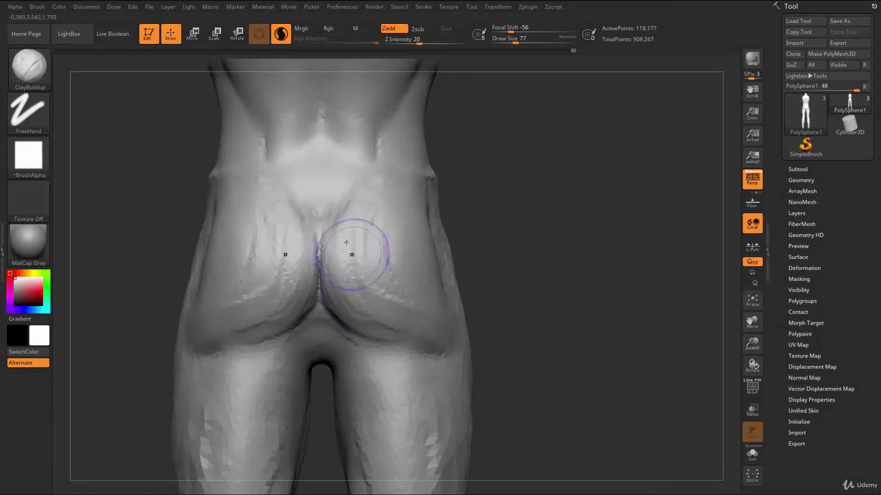
pyautogui.press('shift')
pyautogui.keyDown('shift'); pyautogui.moveTo(409, 306); pyautogui.dragTo(413, 312); pyautogui.keyUp('shift')
# - Adjust the lower crease of the buttocks with the Move brush at draw size 33 and undo the last change
pyautogui.press('b')
pyautogui.press('m')
pyautogui.press('v')
pyautogui.moveTo(345, 313)
pyautogui.mouseDown()
pyautogui.moveTo(342, 323)
pyautogui.moveTo(394, 343)
pyautogui.mouseUp()
pyautogui.press('s')
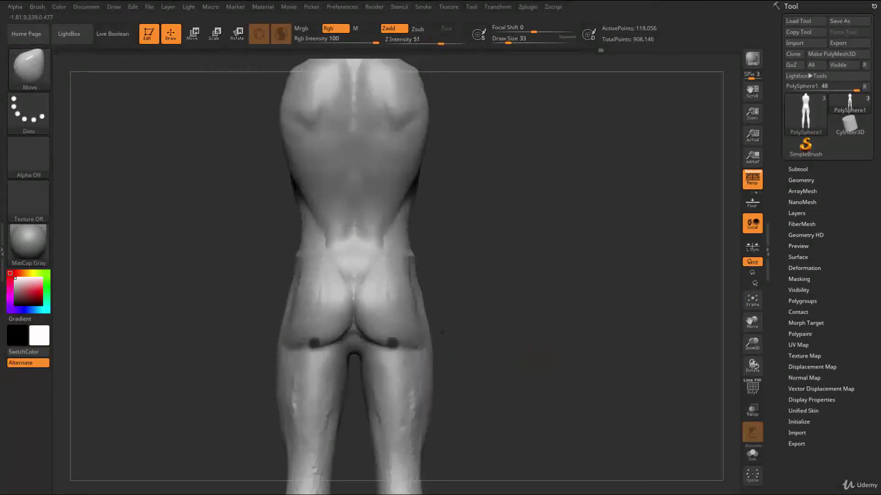
pyautogui.keyDown('alt'); pyautogui.moveTo(519, 385); pyautogui.dragTo(495, 364); pyautogui.keyUp('alt')
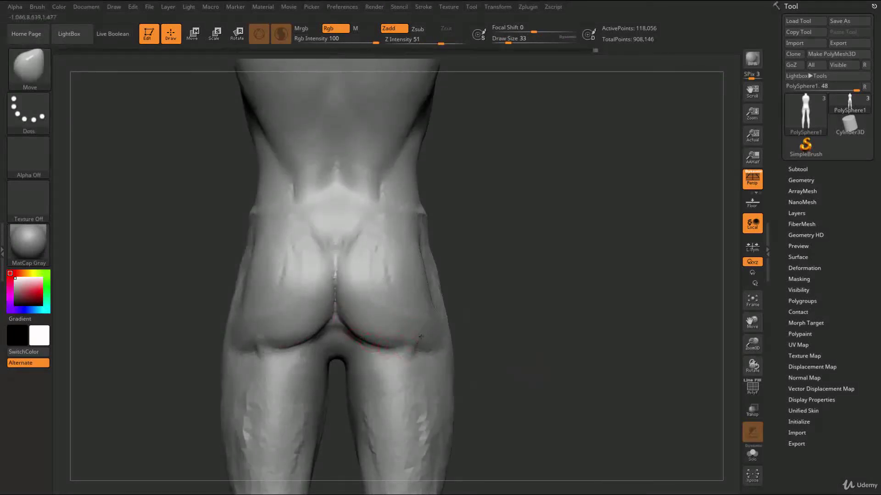
pyautogui.hotkey('ctrl', 'z')
# - Fill the lower outer edges of the buttocks with ClayBuildup at draw size 49 and smooth them together with the cleft
pyautogui.press('b')
pyautogui.press('c')
pyautogui.press('b')
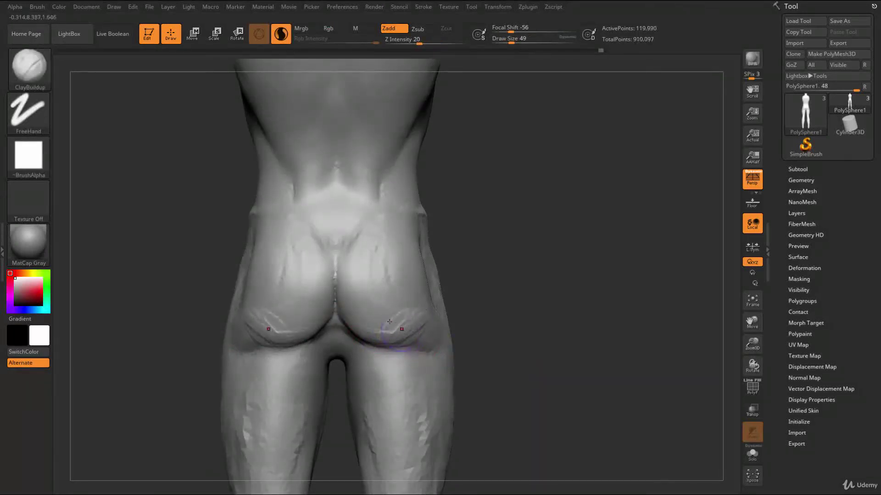
pyautogui.keyDown('shift'); pyautogui.moveTo(384, 325); pyautogui.dragTo(407, 309); pyautogui.keyUp('shift')
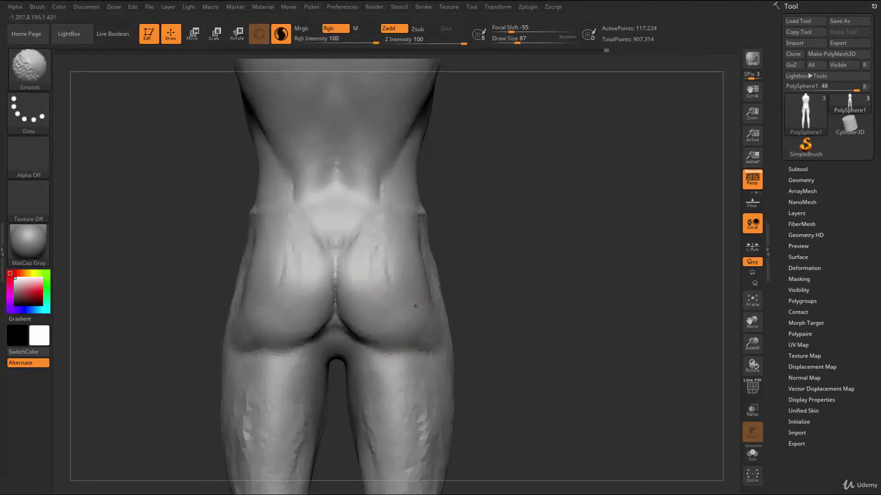
pyautogui.moveTo(219, 367)
pyautogui.keyDown('alt'); pyautogui.mouseDown()
pyautogui.moveTo(221, 315)
pyautogui.moveTo(256, 321)
pyautogui.mouseUp(); pyautogui.keyUp('alt')
pyautogui.keyDown('alt'); pyautogui.moveTo(202, 317); pyautogui.dragTo(203, 371); pyautogui.keyUp('alt')
pyautogui.keyDown('shift'); pyautogui.moveTo(317, 308); pyautogui.dragTo(368, 301); pyautogui.keyUp('shift')
pyautogui.moveTo(495, 294); pyautogui.dragTo(445, 286)
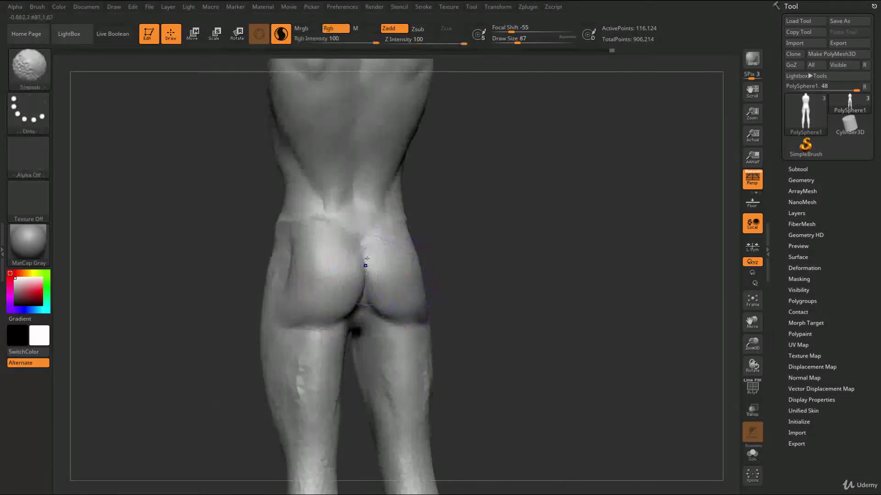
pyautogui.keyDown('shift'); pyautogui.moveTo(366, 259); pyautogui.dragTo(366, 284); pyautogui.keyUp('shift')
# - Reshape the crease beneath the buttocks with ClayBuildup at draw size 83 and smooth it towards the outer hips
pyautogui.moveTo(541, 298)
pyautogui.mouseDown()
pyautogui.moveTo(521, 282)
pyautogui.moveTo(520, 243)
pyautogui.mouseUp()
pyautogui.moveTo(545, 284)
pyautogui.mouseDown()
pyautogui.moveTo(507, 285)
pyautogui.moveTo(508, 342)
pyautogui.moveTo(504, 328)
pyautogui.mouseUp()
pyautogui.press('s')
pyautogui.moveTo(428, 336); pyautogui.dragTo(411, 327)
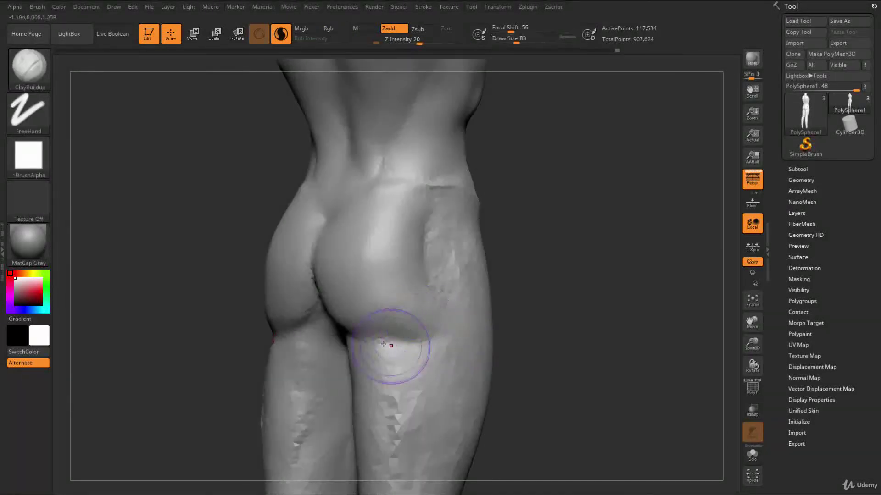
pyautogui.press('shift')
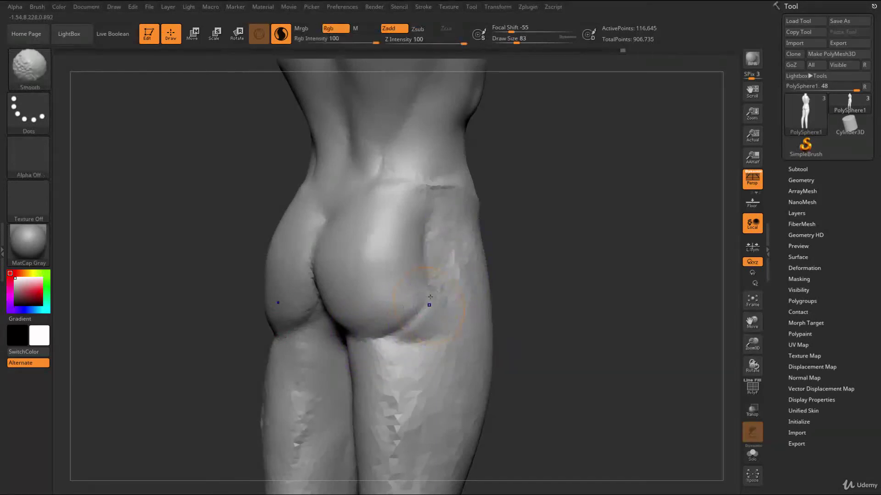
pyautogui.moveTo(572, 299)
pyautogui.keyDown('shift'); pyautogui.mouseDown()
pyautogui.moveTo(527, 337)
pyautogui.moveTo(531, 284)
pyautogui.moveTo(569, 289)
pyautogui.mouseUp(); pyautogui.keyUp('shift')
pyautogui.press('ctrl')
pyautogui.press('shift')
pyautogui.keyDown('shift'); pyautogui.moveTo(256, 255); pyautogui.dragTo(242, 251); pyautogui.keyUp('shift')
pyautogui.keyDown('alt'); pyautogui.moveTo(197, 280); pyautogui.dragTo(195, 321); pyautogui.keyUp('alt')
# - Fill the backs of the upper thighs below the buttocks with ClayBuildup and smooth them
pyautogui.press('b')
pyautogui.press('c')
pyautogui.press('b')
pyautogui.moveTo(296, 215)
pyautogui.mouseDown()
pyautogui.moveTo(281, 225)
pyautogui.moveTo(304, 235)
pyautogui.moveTo(275, 263)
pyautogui.moveTo(281, 300)
pyautogui.moveTo(307, 251)
pyautogui.moveTo(286, 241)
pyautogui.moveTo(296, 257)
pyautogui.mouseUp()
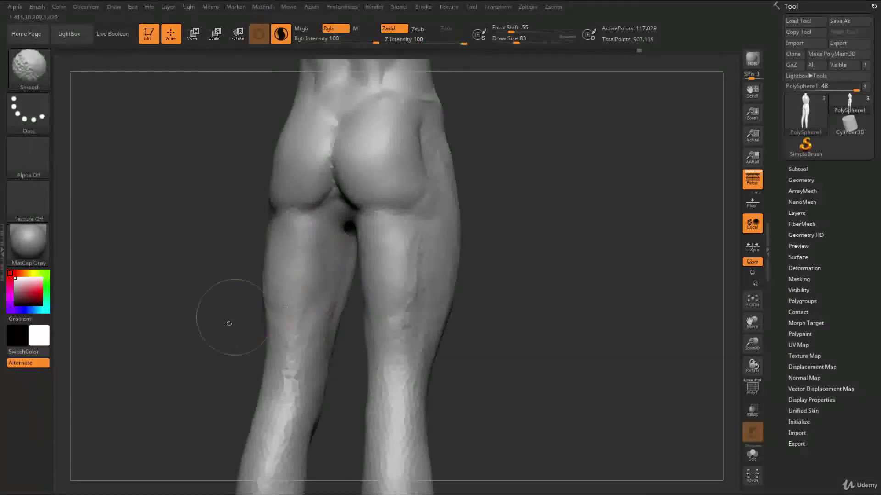
pyautogui.keyDown('shift'); pyautogui.moveTo(231, 320); pyautogui.dragTo(305, 314); pyautogui.keyUp('shift')
# - Build up the backs of the thighs down to the knees with ClayBuildup at draw size 128 and smooth the surface
pyautogui.moveTo(435, 330)
pyautogui.mouseDown()
pyautogui.moveTo(368, 356)
pyautogui.moveTo(331, 298)
pyautogui.mouseUp()
pyautogui.press('s')
pyautogui.moveTo(306, 291)
pyautogui.mouseDown(button='right')
pyautogui.moveTo(289, 297)
pyautogui.moveTo(299, 292)
pyautogui.mouseUp(button='right')
pyautogui.press('s')
pyautogui.press('b')
pyautogui.press('c')
pyautogui.press('b')
pyautogui.keyDown('alt'); pyautogui.moveTo(297, 234); pyautogui.dragTo(304, 368); pyautogui.keyUp('alt')
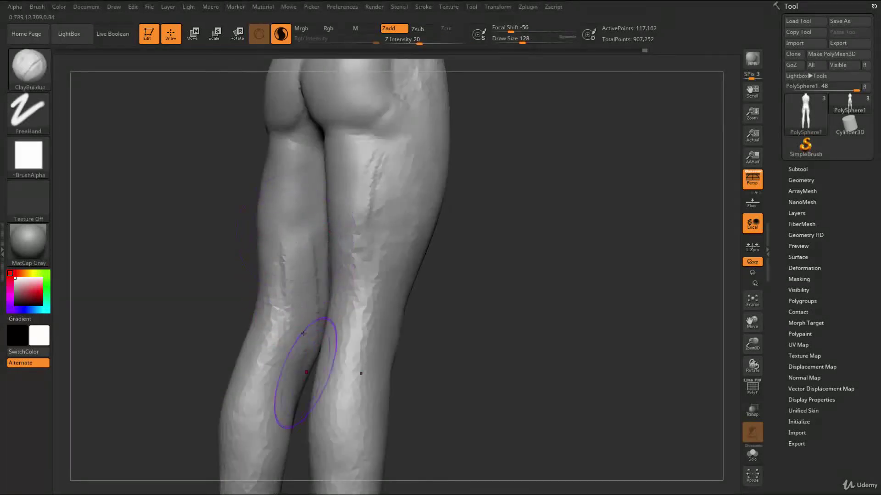
pyautogui.moveTo(194, 356)
pyautogui.mouseDown()
pyautogui.moveTo(294, 287)
pyautogui.moveTo(313, 337)
pyautogui.mouseUp()
pyautogui.moveTo(318, 222); pyautogui.dragTo(313, 316)
pyautogui.moveTo(380, 298)
pyautogui.keyDown('shift'); pyautogui.mouseDown()
pyautogui.moveTo(423, 301)
pyautogui.moveTo(368, 337)
pyautogui.moveTo(281, 363)
pyautogui.mouseUp(); pyautogui.keyUp('shift')
# - Add volume around the backs of the knees and upper calves with ClayBuildup at draw size 104
pyautogui.press('s')
pyautogui.moveTo(377, 351); pyautogui.dragTo(321, 362)
pyautogui.moveTo(322, 405); pyautogui.dragTo(337, 390)
pyautogui.moveTo(374, 381)
pyautogui.mouseDown()
pyautogui.moveTo(401, 373)
pyautogui.moveTo(391, 287)
pyautogui.mouseUp()
pyautogui.moveTo(393, 327)
pyautogui.mouseDown()
pyautogui.moveTo(434, 321)
pyautogui.moveTo(236, 332)
pyautogui.mouseUp()
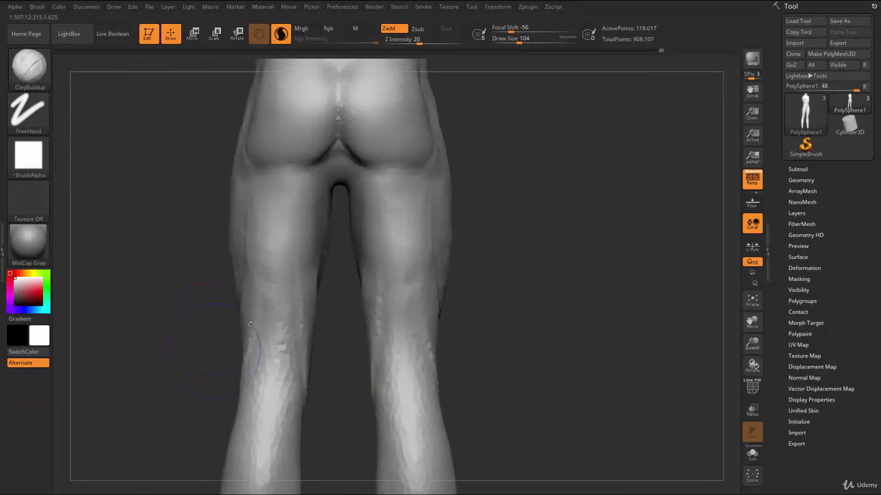
# - Carve the separation between the lower hamstrings and the upper calves with DamStandard and smooth it
pyautogui.press('b')
pyautogui.press('d')
pyautogui.press('s')
pyautogui.moveTo(337, 378)
pyautogui.mouseDown()
pyautogui.moveTo(294, 372)
pyautogui.moveTo(259, 411)
pyautogui.mouseUp()
pyautogui.moveTo(321, 440); pyautogui.dragTo(349, 433)
pyautogui.moveTo(308, 413)
pyautogui.keyDown('alt'); pyautogui.mouseDown()
pyautogui.moveTo(292, 331)
pyautogui.moveTo(335, 328)
pyautogui.mouseUp(); pyautogui.keyUp('alt')
pyautogui.moveTo(225, 234); pyautogui.dragTo(225, 294)
pyautogui.moveTo(133, 284)
pyautogui.mouseDown()
pyautogui.moveTo(197, 321)
pyautogui.moveTo(217, 272)
pyautogui.mouseUp()
pyautogui.keyDown('shift'); pyautogui.moveTo(321, 357); pyautogui.dragTo(246, 298); pyautogui.keyUp('shift')
# - Build up the hamstring tendons on both sides of the knee hollows with ClayBuildup at draw size 104
pyautogui.press('b')
pyautogui.press('c')
pyautogui.press('b')
pyautogui.moveTo(258, 217); pyautogui.dragTo(255, 346)
pyautogui.moveTo(255, 328)
pyautogui.keyDown('ctrl'); pyautogui.mouseDown(button='right')
pyautogui.moveTo(234, 275)
pyautogui.moveTo(212, 291)
pyautogui.mouseUp(button='right'); pyautogui.keyUp('ctrl')
pyautogui.keyDown('ctrl'); pyautogui.moveTo(172, 340); pyautogui.dragTo(298, 284, button='right'); pyautogui.keyUp('ctrl')
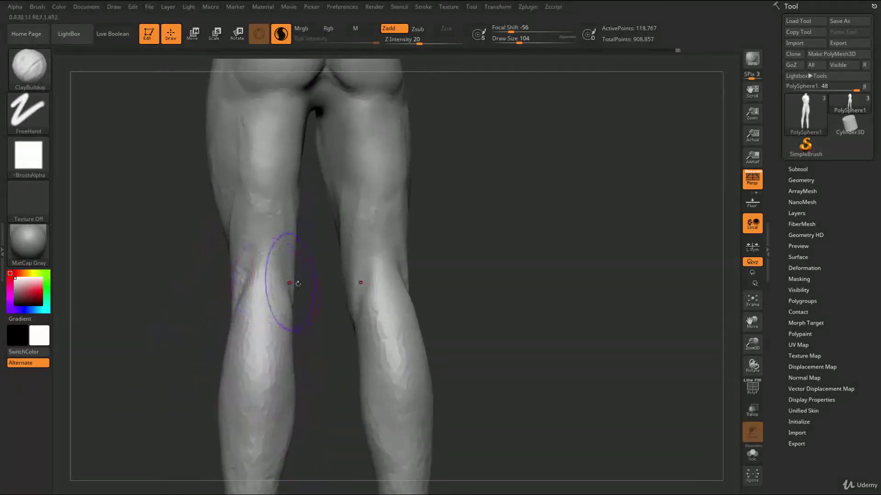
# - Adjust the inner contour of the knees with the Move brush and smooth the backs of the thighs
pyautogui.press('s')
pyautogui.moveTo(298, 292); pyautogui.dragTo(296, 293)
pyautogui.moveTo(318, 309); pyautogui.dragTo(299, 313, button='right')
pyautogui.press('b')
pyautogui.press('m')
pyautogui.press('v')
pyautogui.moveTo(291, 306); pyautogui.dragTo(299, 313)
pyautogui.moveTo(328, 316); pyautogui.dragTo(338, 316, button='right')
pyautogui.keyDown('shift'); pyautogui.moveTo(283, 198); pyautogui.dragTo(285, 210); pyautogui.keyUp('shift')
# - Add hamstring volume to the centre and inner backs of the thighs with ClayBuildup at draw size 108
pyautogui.keyDown('alt'); pyautogui.moveTo(292, 203); pyautogui.dragTo(295, 252, button='right'); pyautogui.keyUp('alt')
pyautogui.press('s')
pyautogui.moveTo(295, 253); pyautogui.dragTo(301, 245)
pyautogui.press('b')
pyautogui.press('c')
pyautogui.press('b')
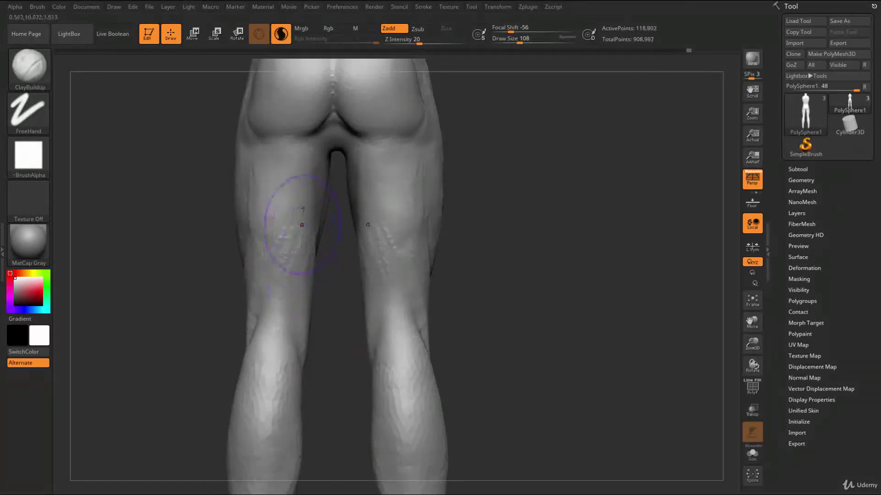
pyautogui.moveTo(294, 162); pyautogui.dragTo(301, 211)
pyautogui.moveTo(261, 164); pyautogui.dragTo(289, 177)
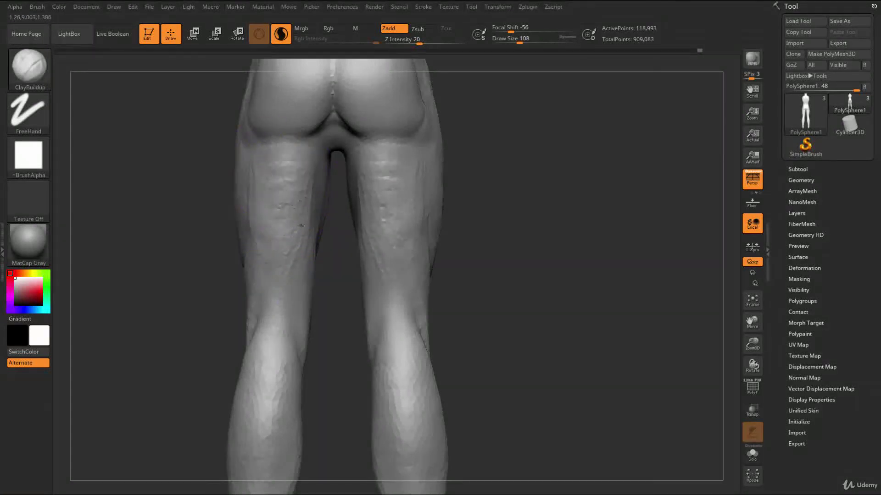
pyautogui.moveTo(328, 238); pyautogui.dragTo(303, 241, button='right')
pyautogui.moveTo(301, 183); pyautogui.dragTo(311, 242, button='right')
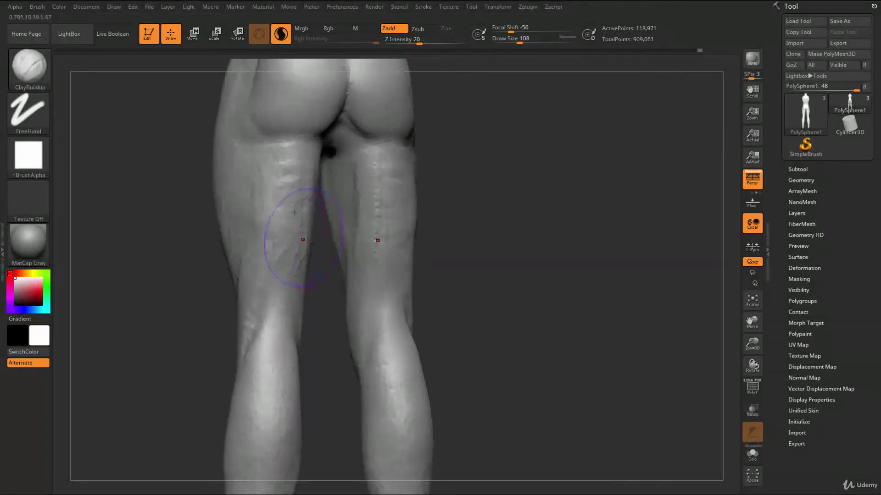
# - Build up the outer backs of the thighs from the buttocks downwards with further ClayBuildup strokes
pyautogui.moveTo(277, 279); pyautogui.dragTo(362, 224, button='right')
pyautogui.moveTo(259, 156); pyautogui.dragTo(269, 252)
pyautogui.moveTo(250, 110); pyautogui.dragTo(255, 181)
pyautogui.moveTo(255, 146); pyautogui.dragTo(257, 210)
pyautogui.moveTo(314, 197); pyautogui.dragTo(271, 195, button='right')
pyautogui.moveTo(258, 202)
pyautogui.mouseDown()
pyautogui.moveTo(267, 153)
pyautogui.moveTo(265, 250)
pyautogui.moveTo(276, 257)
pyautogui.mouseUp()
pyautogui.moveTo(357, 257); pyautogui.dragTo(304, 247, button='right')
pyautogui.moveTo(306, 176)
pyautogui.mouseDown()
pyautogui.moveTo(305, 228)
pyautogui.moveTo(307, 183)
pyautogui.mouseUp()
pyautogui.moveTo(316, 252); pyautogui.dragTo(376, 220, button='right')
# - Refine the rear profile of the thighs and knees with the Move brush and smooth the hamstrings
pyautogui.press('b')
pyautogui.press('m')
pyautogui.press('v')
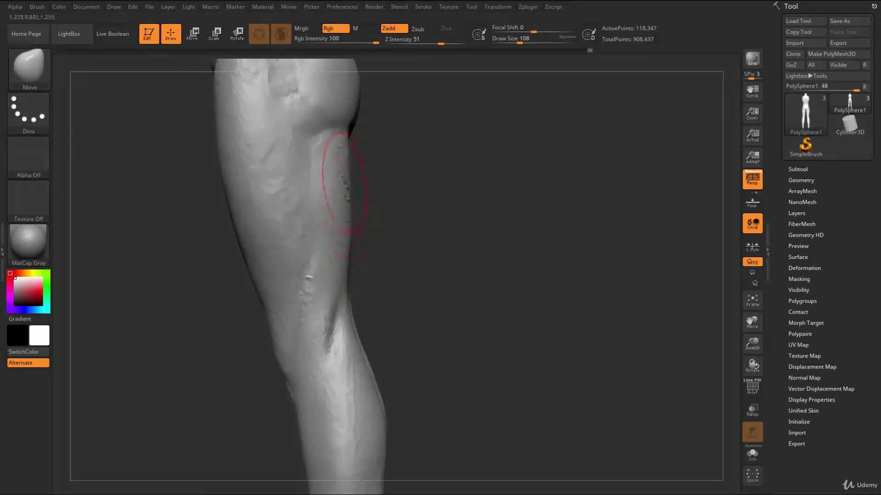
pyautogui.moveTo(408, 198)
pyautogui.keyDown('ctrl'); pyautogui.mouseDown(button='right')
pyautogui.moveTo(399, 232)
pyautogui.moveTo(431, 206)
pyautogui.moveTo(371, 265)
pyautogui.mouseUp(button='right'); pyautogui.keyUp('ctrl')
pyautogui.press('s')
pyautogui.moveTo(335, 274)
pyautogui.mouseDown()
pyautogui.moveTo(320, 300)
pyautogui.moveTo(326, 313)
pyautogui.mouseUp()
pyautogui.moveTo(395, 279); pyautogui.dragTo(262, 261, button='right')
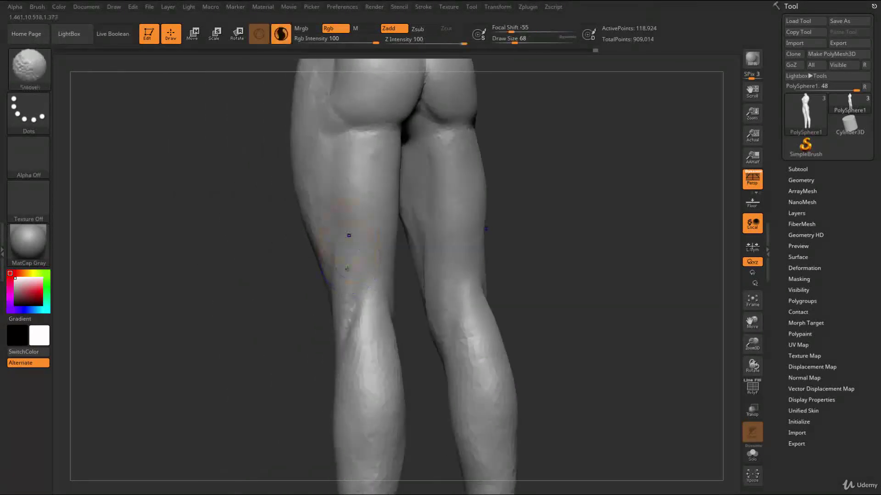
pyautogui.moveTo(265, 378); pyautogui.dragTo(257, 378, button='right')
pyautogui.keyDown('shift'); pyautogui.moveTo(358, 328); pyautogui.dragTo(358, 324); pyautogui.keyUp('shift')
pyautogui.keyDown('alt'); pyautogui.moveTo(263, 393); pyautogui.dragTo(197, 287, button='right'); pyautogui.keyUp('alt')
# - Round out the calves with ClayBuildup at draw size 80 and smooth the lower legs down to the ankles
pyautogui.keyDown('ctrl'); pyautogui.moveTo(197, 287); pyautogui.dragTo(199, 341, button='right'); pyautogui.keyUp('ctrl')
pyautogui.press('s')
pyautogui.moveTo(334, 304); pyautogui.dragTo(336, 304)
pyautogui.moveTo(338, 285); pyautogui.dragTo(327, 281, button='right')
pyautogui.press('b')
pyautogui.press('c')
pyautogui.press('b')
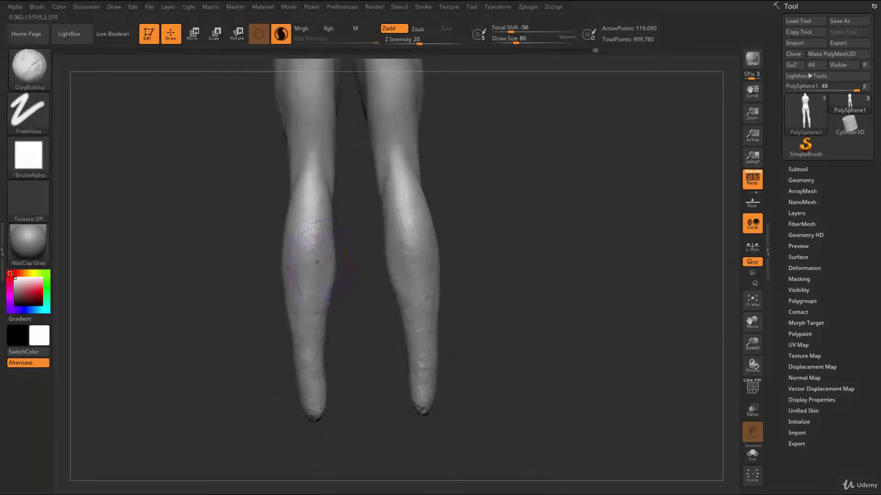
pyautogui.moveTo(304, 280)
pyautogui.keyDown('shift'); pyautogui.mouseDown()
pyautogui.moveTo(317, 289)
pyautogui.moveTo(320, 252)
pyautogui.moveTo(293, 283)
pyautogui.mouseUp(); pyautogui.keyUp('shift')
pyautogui.keyDown('shift'); pyautogui.moveTo(314, 340); pyautogui.dragTo(328, 417); pyautogui.keyUp('shift')
# - Reshape the side profile of the buttocks with the Move brush, starting at draw size 124, and smooth the result
pyautogui.keyDown('alt'); pyautogui.moveTo(250, 275); pyautogui.dragTo(250, 414, button='right'); pyautogui.keyUp('alt')
pyautogui.moveTo(250, 414)
pyautogui.keyDown('ctrl'); pyautogui.mouseDown(button='right')
pyautogui.moveTo(248, 361)
pyautogui.moveTo(229, 367)
pyautogui.mouseUp(button='right'); pyautogui.keyUp('ctrl')
pyautogui.moveTo(205, 324)
pyautogui.keyDown('alt'); pyautogui.mouseDown(button='right')
pyautogui.moveTo(197, 351)
pyautogui.moveTo(186, 332)
pyautogui.moveTo(236, 340)
pyautogui.mouseUp(button='right'); pyautogui.keyUp('alt')
pyautogui.keyDown('alt'); pyautogui.moveTo(367, 316); pyautogui.dragTo(361, 229, button='right'); pyautogui.keyUp('alt')
pyautogui.moveTo(362, 229)
pyautogui.keyDown('ctrl'); pyautogui.mouseDown(button='right')
pyautogui.moveTo(370, 269)
pyautogui.moveTo(414, 280)
pyautogui.mouseUp(button='right'); pyautogui.keyUp('ctrl')
pyautogui.press('s')
pyautogui.moveTo(407, 245)
pyautogui.keyDown('alt'); pyautogui.mouseDown(button='right')
pyautogui.moveTo(418, 277)
pyautogui.moveTo(416, 317)
pyautogui.mouseUp(button='right'); pyautogui.keyUp('alt')
pyautogui.keyDown('alt'); pyautogui.moveTo(416, 317); pyautogui.dragTo(414, 250, button='right'); pyautogui.keyUp('alt')
pyautogui.press('s')
pyautogui.moveTo(414, 250); pyautogui.dragTo(409, 250)
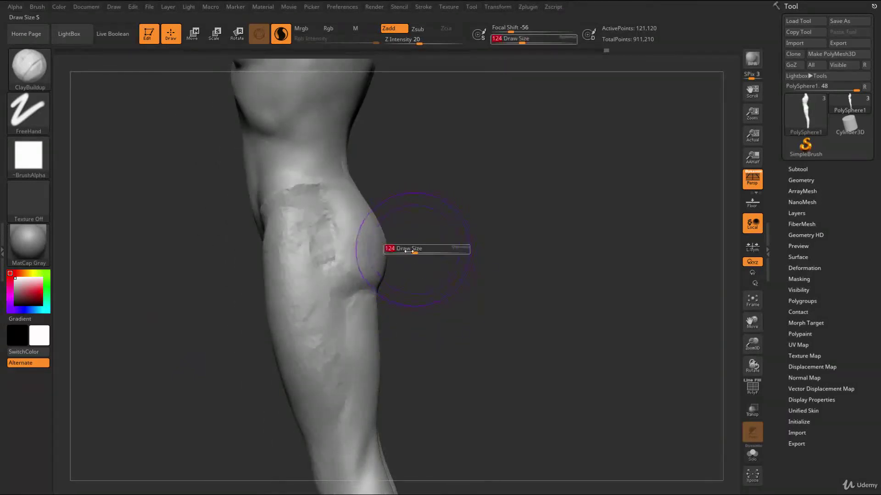
pyautogui.press('b')
pyautogui.press('m')
pyautogui.press('v')
pyautogui.moveTo(377, 223)
pyautogui.mouseDown()
pyautogui.moveTo(368, 202)
pyautogui.moveTo(383, 227)
pyautogui.moveTo(428, 249)
pyautogui.moveTo(442, 228)
pyautogui.moveTo(458, 247)
pyautogui.moveTo(465, 240)
pyautogui.moveTo(476, 250)
pyautogui.moveTo(466, 221)
pyautogui.moveTo(456, 240)
pyautogui.moveTo(471, 250)
pyautogui.moveTo(425, 259)
pyautogui.mouseUp()
pyautogui.press('[')
pyautogui.keyDown('shift'); pyautogui.moveTo(421, 294); pyautogui.dragTo(424, 292); pyautogui.keyUp('shift')
pyautogui.press('s')
pyautogui.click(423, 268)
# - Carve around the form of the buttocks with DamStandard at draw size 65
pyautogui.press('b')
pyautogui.press('d')
pyautogui.press('s')
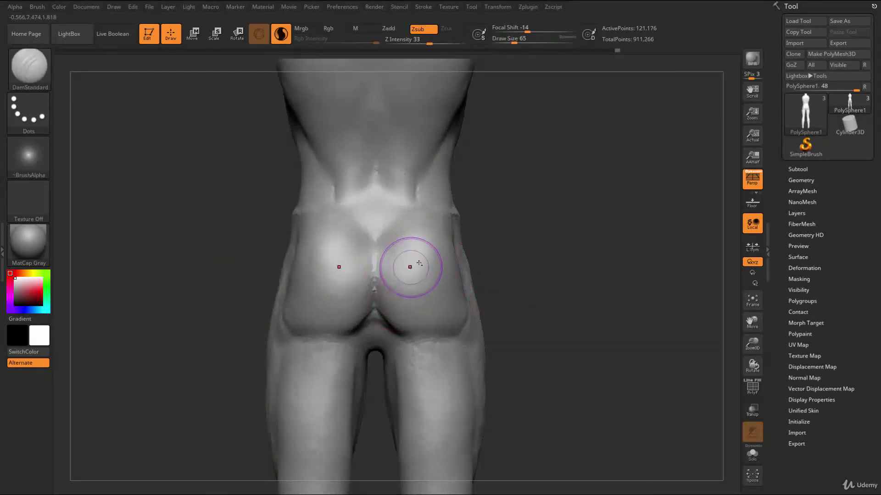
pyautogui.moveTo(408, 256)
pyautogui.mouseDown()
pyautogui.moveTo(400, 298)
pyautogui.moveTo(451, 321)
pyautogui.mouseUp()
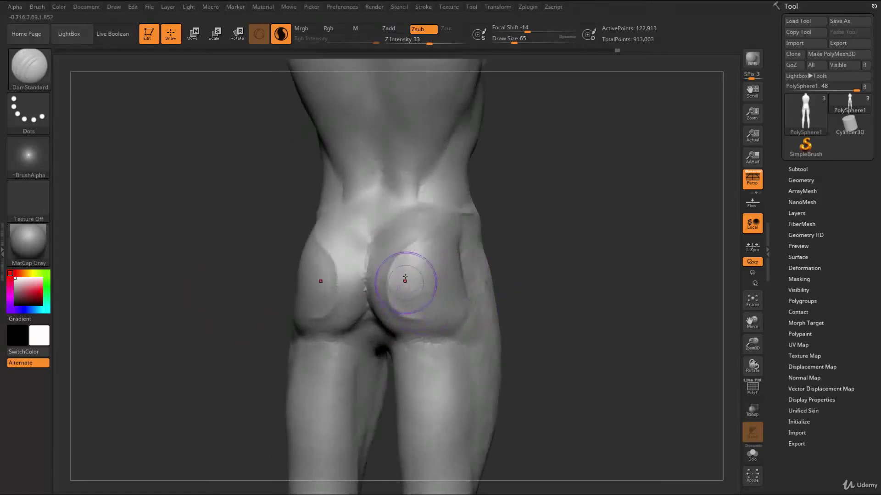
# - Add volume to the inner buttocks with ClayBuildup at draw size 65 and smooth them beside the cleft
pyautogui.press('b')
pyautogui.press('c')
pyautogui.press('b')
pyautogui.keyDown('shift'); pyautogui.moveTo(398, 295); pyautogui.dragTo(398, 301); pyautogui.keyUp('shift')
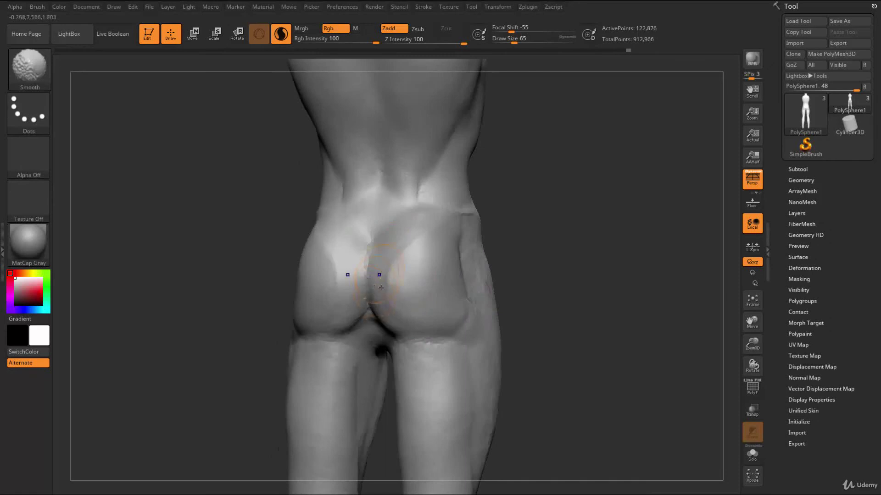
# - Polish the buttocks with hPolish at draw size 65, then fill their lower part with ClayBuildup at draw size 83 and smooth it
pyautogui.moveTo(550, 322); pyautogui.dragTo(507, 314)
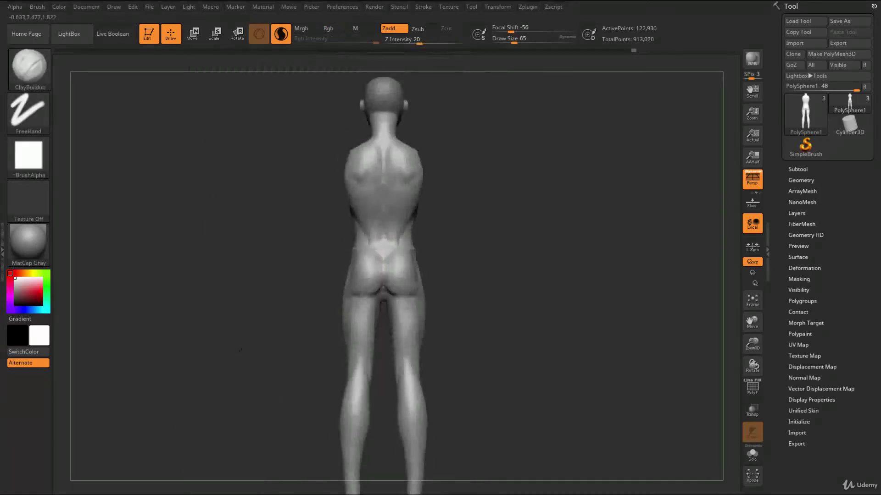
pyautogui.moveTo(298, 349)
pyautogui.mouseDown(button='right')
pyautogui.moveTo(235, 352)
pyautogui.moveTo(235, 321)
pyautogui.mouseUp(button='right')
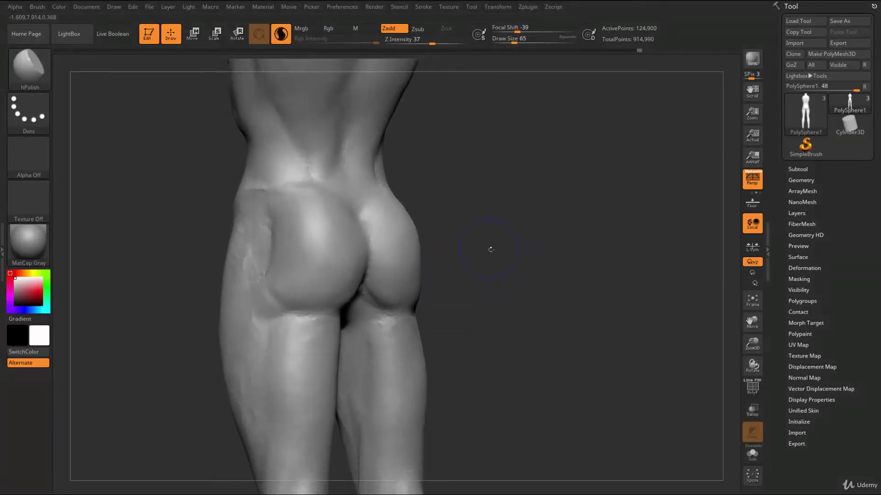
pyautogui.moveTo(490, 247); pyautogui.dragTo(459, 279, button='right')
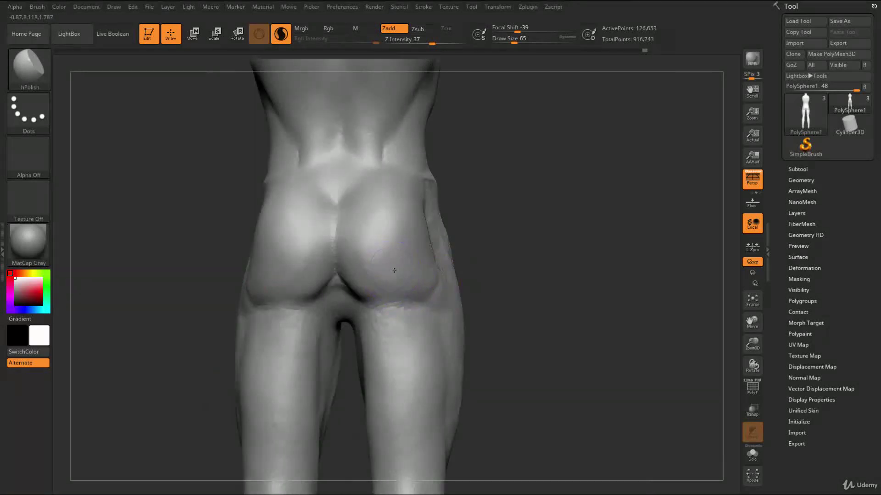
pyautogui.press('s')
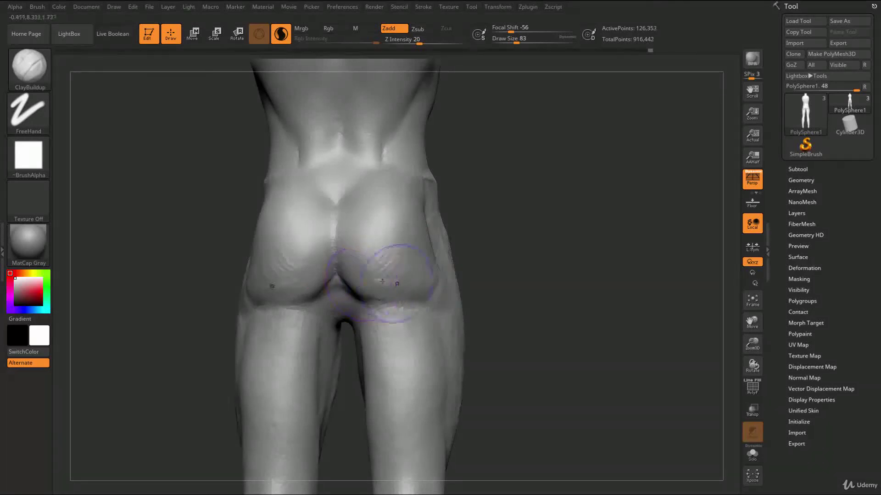
pyautogui.keyDown('shift'); pyautogui.moveTo(373, 280); pyautogui.dragTo(364, 287); pyautogui.keyUp('shift')
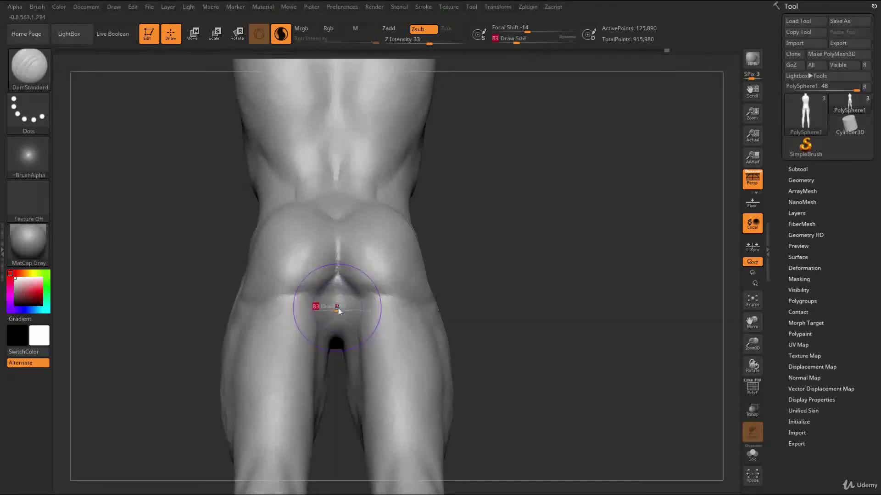
# - Carve the underside between the buttocks and inner thighs with DamStandard at draw size 112
pyautogui.press(']')
pyautogui.press(']')
pyautogui.press(']')
pyautogui.moveTo(337, 307)
pyautogui.mouseDown()
pyautogui.moveTo(337, 335)
pyautogui.moveTo(337, 301)
pyautogui.mouseUp()
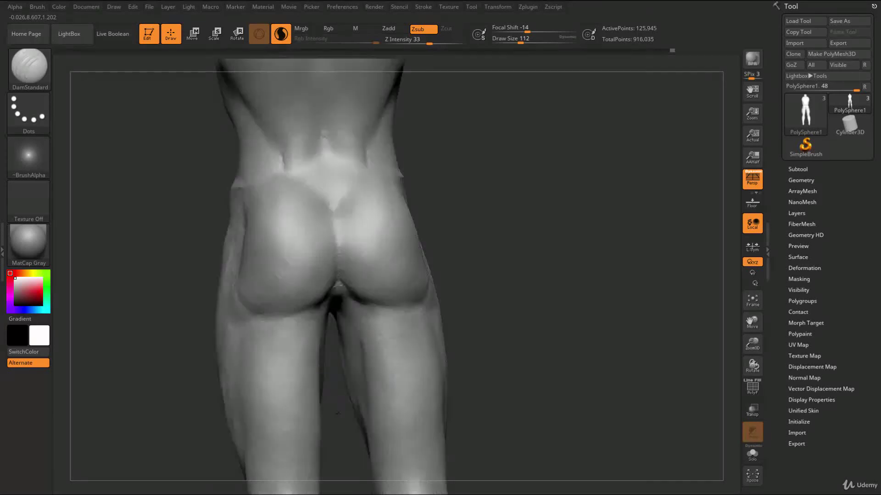
# - Build up the lower edge of the buttocks with ClayBuildup at draw size 65 and smooth the strokes into the upper thighs
pyautogui.press('b')
pyautogui.press('m')
pyautogui.press('v')
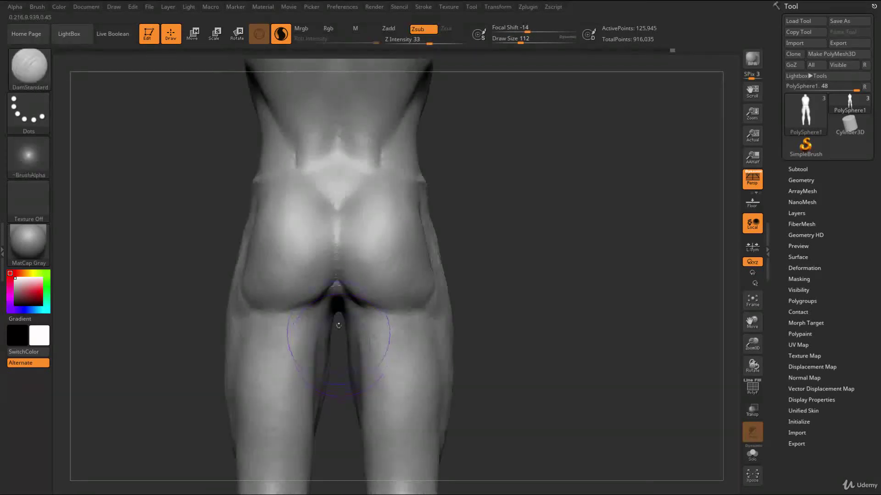
pyautogui.press('s')
pyautogui.press('b')
pyautogui.press('c')
pyautogui.press('b')
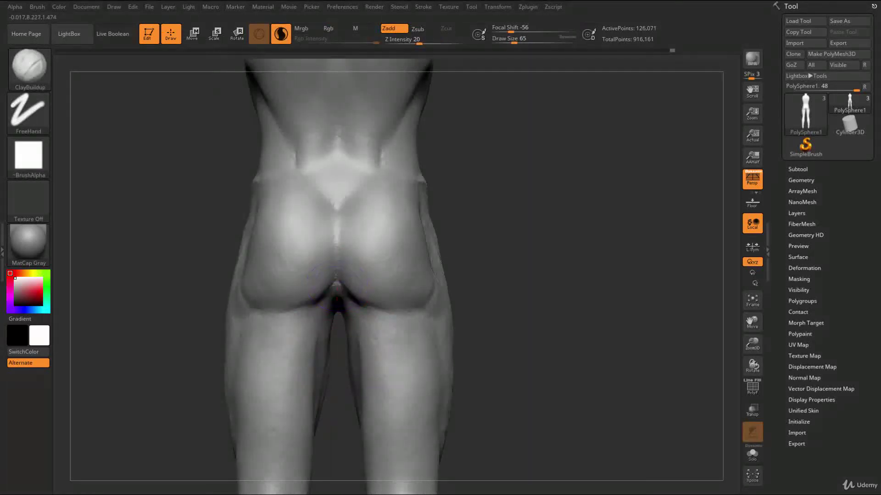
pyautogui.moveTo(339, 299)
pyautogui.mouseDown(button='right')
pyautogui.moveTo(341, 262)
pyautogui.moveTo(351, 252)
pyautogui.mouseUp(button='right')
pyautogui.moveTo(337, 259)
pyautogui.mouseDown()
pyautogui.moveTo(340, 284)
pyautogui.moveTo(300, 305)
pyautogui.mouseUp()
pyautogui.moveTo(300, 305); pyautogui.dragTo(343, 282, button='right')
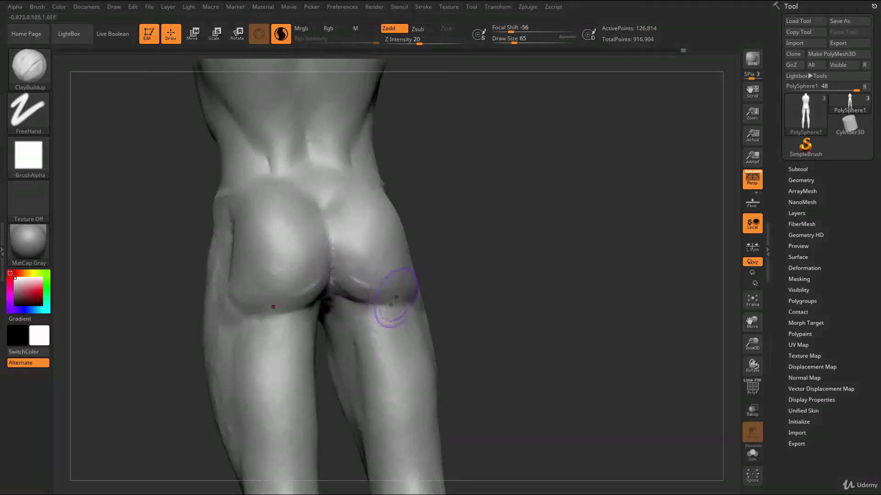
pyautogui.keyDown('shift'); pyautogui.moveTo(390, 304); pyautogui.dragTo(347, 267, button='right'); pyautogui.keyUp('shift')
pyautogui.moveTo(362, 289)
pyautogui.keyDown('shift'); pyautogui.mouseDown()
pyautogui.moveTo(359, 297)
pyautogui.moveTo(351, 275)
pyautogui.moveTo(404, 297)
pyautogui.mouseUp(); pyautogui.keyUp('shift')
# - Deepen the crease beneath the inner buttocks at the top of the thigh gap with DamStandard at draw size 65
pyautogui.press('b')
pyautogui.press('m')
pyautogui.press('v')
pyautogui.press('b')
pyautogui.press('c')
pyautogui.press('b')
pyautogui.press('b')
pyautogui.press('d')
pyautogui.press('s')
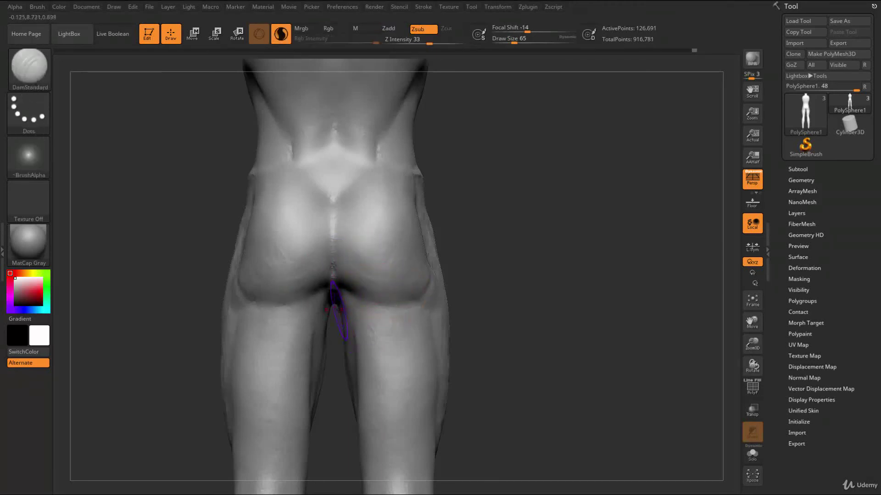
pyautogui.press('b')
pyautogui.press('m')
pyautogui.press('v')
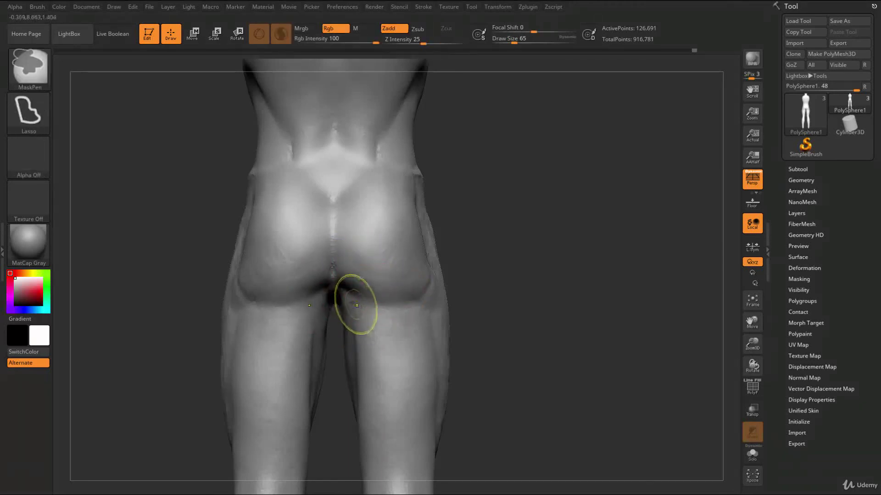
pyautogui.press('b')
pyautogui.press('d')
pyautogui.press('s')
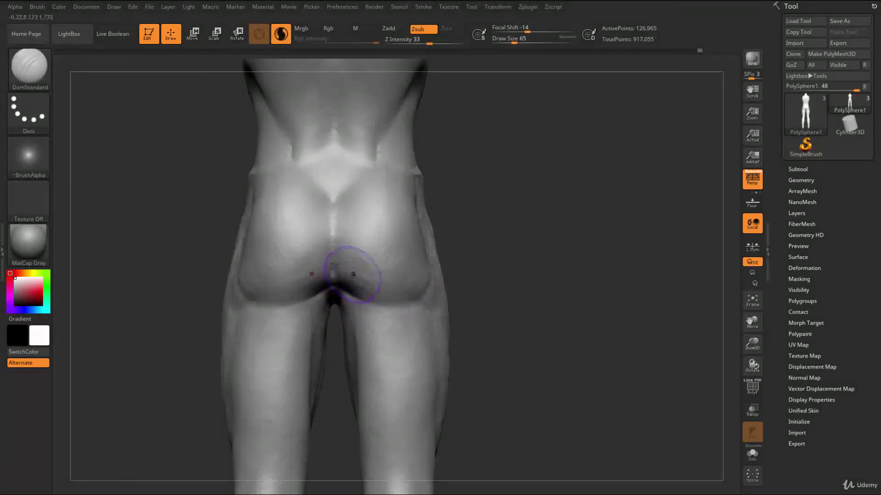
# - Refine the lower inner buttocks with ClayBuildup at draw size 65 and smooth their lower outer edges
pyautogui.press('b')
pyautogui.press('c')
pyautogui.press('b')
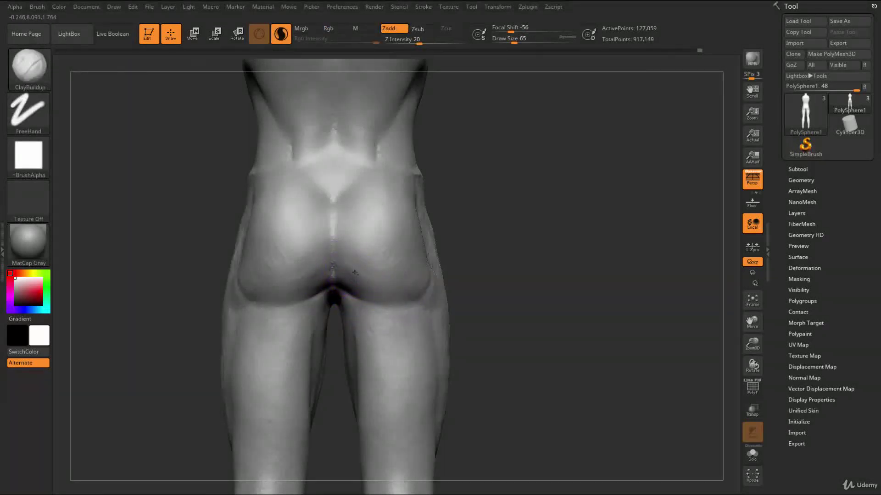
pyautogui.press('shift')
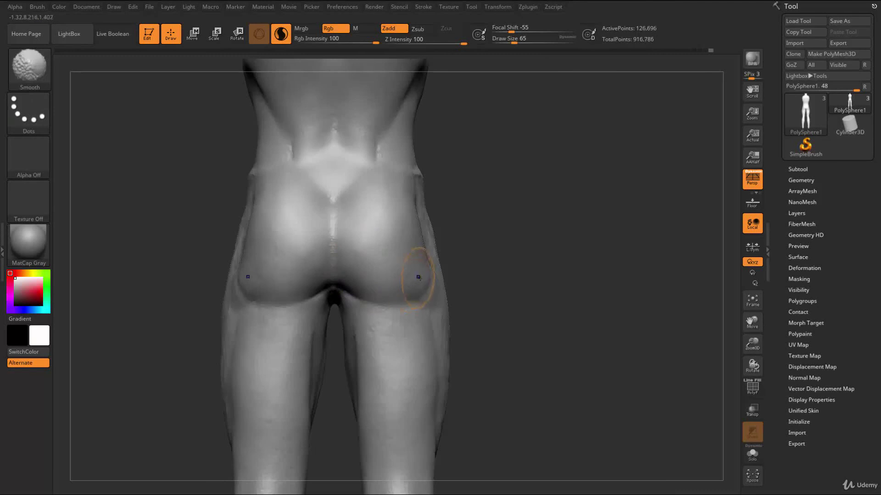
pyautogui.keyDown('shift'); pyautogui.moveTo(424, 276); pyautogui.dragTo(428, 293); pyautogui.keyUp('shift')
# - Shape the groin and front hip bones with ClayBuildup at draw size 65 and smooth the rough upper thighs
pyautogui.keyDown('alt'); pyautogui.moveTo(505, 246); pyautogui.dragTo(365, 311); pyautogui.keyUp('alt')
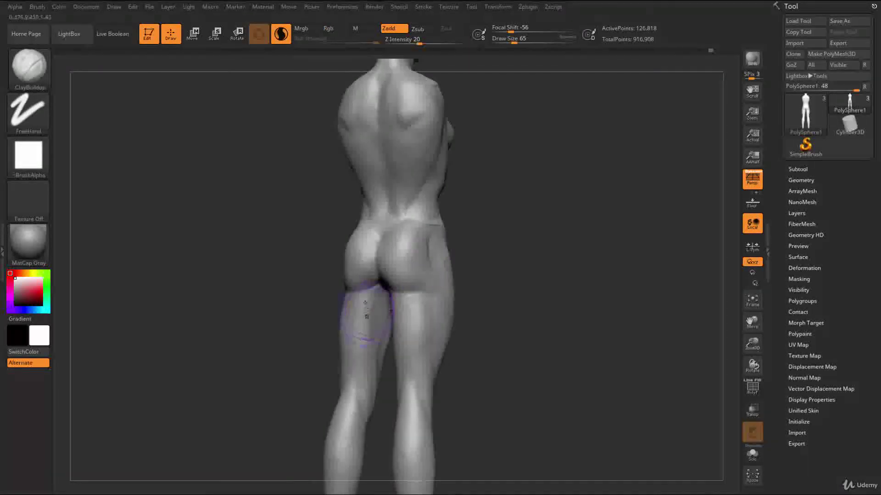
pyautogui.moveTo(260, 365)
pyautogui.mouseDown()
pyautogui.moveTo(375, 304)
pyautogui.moveTo(580, 307)
pyautogui.moveTo(532, 321)
pyautogui.moveTo(546, 342)
pyautogui.mouseUp()
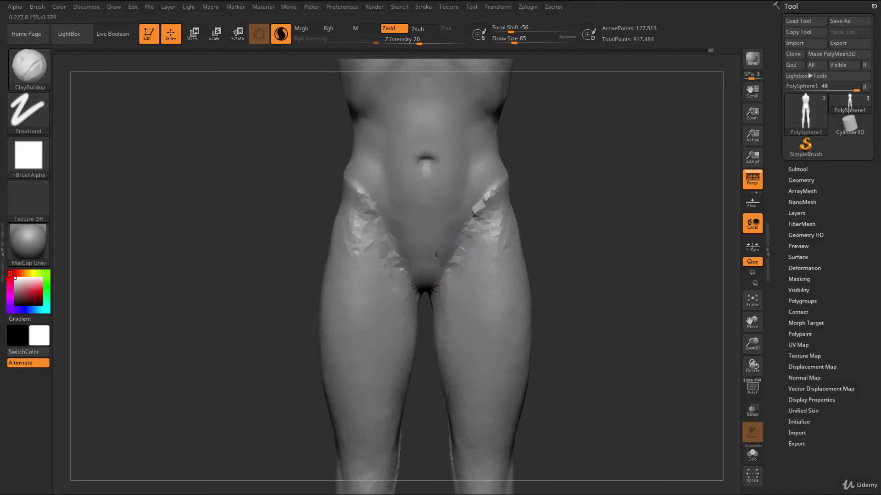
pyautogui.press('shift')
pyautogui.keyDown('alt'); pyautogui.moveTo(462, 246); pyautogui.dragTo(434, 264); pyautogui.keyUp('alt')
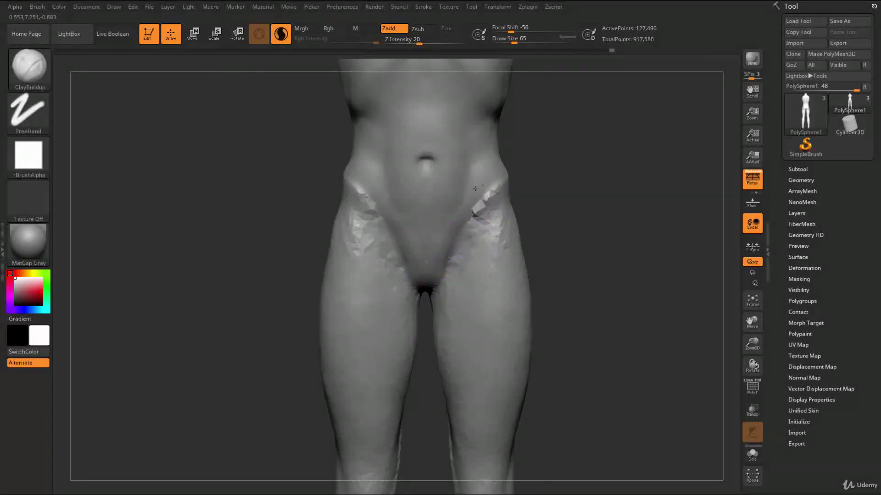
pyautogui.press('shift')
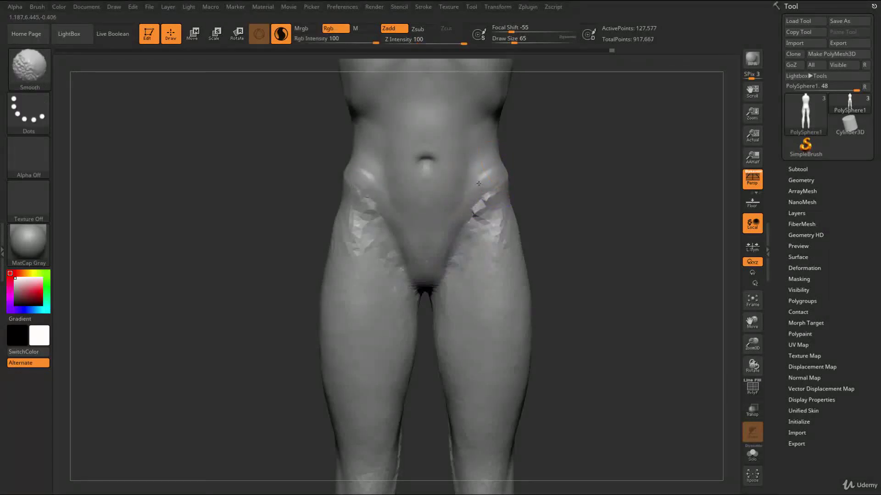
pyautogui.keyDown('shift'); pyautogui.moveTo(502, 228); pyautogui.dragTo(530, 295); pyautogui.keyUp('shift')
# - Smooth the upper thighs and the side of the hip beside the buttock at draw size 65
pyautogui.moveTo(570, 271)
pyautogui.keyDown('alt'); pyautogui.mouseDown()
pyautogui.moveTo(334, 365)
pyautogui.moveTo(184, 356)
pyautogui.moveTo(198, 352)
pyautogui.moveTo(269, 406)
pyautogui.mouseUp(); pyautogui.keyUp('alt')
pyautogui.keyDown('shift'); pyautogui.moveTo(460, 273); pyautogui.dragTo(491, 274); pyautogui.keyUp('shift')
pyautogui.moveTo(566, 233); pyautogui.dragTo(608, 234)
pyautogui.moveTo(460, 277)
pyautogui.keyDown('shift'); pyautogui.mouseDown()
pyautogui.moveTo(468, 302)
pyautogui.moveTo(471, 294)
pyautogui.mouseUp(); pyautogui.keyUp('shift')
pyautogui.moveTo(565, 246); pyautogui.dragTo(488, 230)
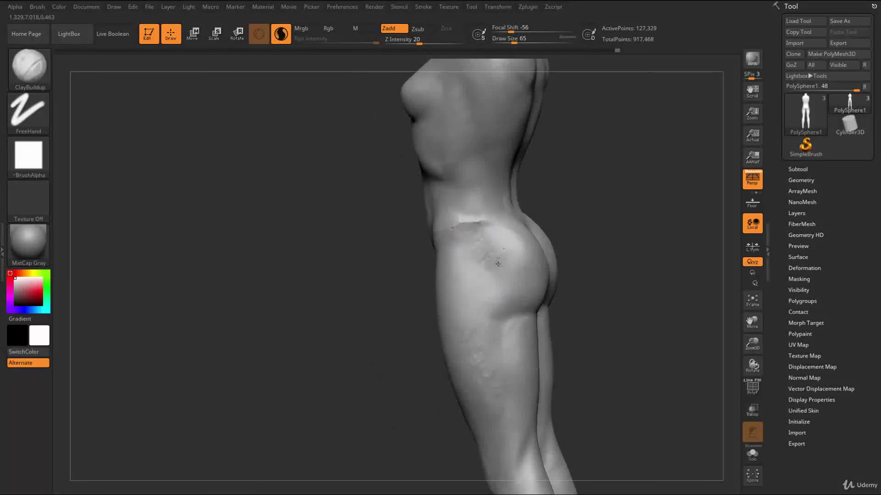
pyautogui.moveTo(491, 248)
pyautogui.keyDown('shift'); pyautogui.mouseDown()
pyautogui.moveTo(495, 263)
pyautogui.moveTo(495, 242)
pyautogui.mouseUp(); pyautogui.keyUp('shift')
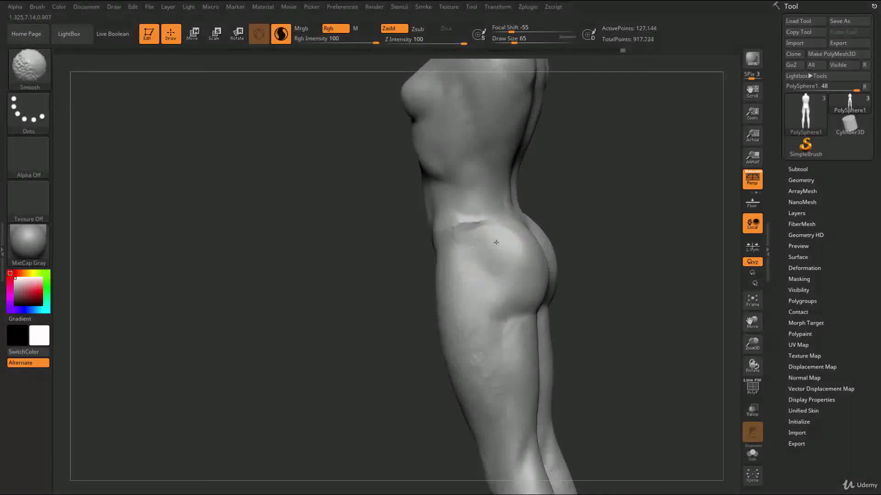
# - Blend the lower outer buttock into the back of the thigh with ClayBuildup at draw size 65 and smooth the strokes
pyautogui.moveTo(592, 234)
pyautogui.mouseDown()
pyautogui.moveTo(528, 239)
pyautogui.moveTo(505, 260)
pyautogui.mouseUp()
pyautogui.moveTo(472, 320)
pyautogui.mouseDown()
pyautogui.moveTo(564, 318)
pyautogui.moveTo(600, 232)
pyautogui.moveTo(618, 262)
pyautogui.moveTo(588, 212)
pyautogui.moveTo(478, 203)
pyautogui.mouseUp()
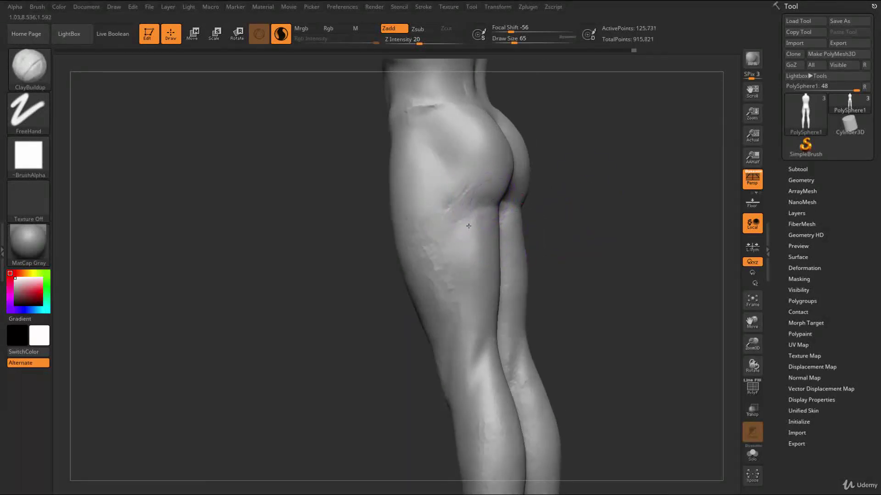
pyautogui.press('shift')
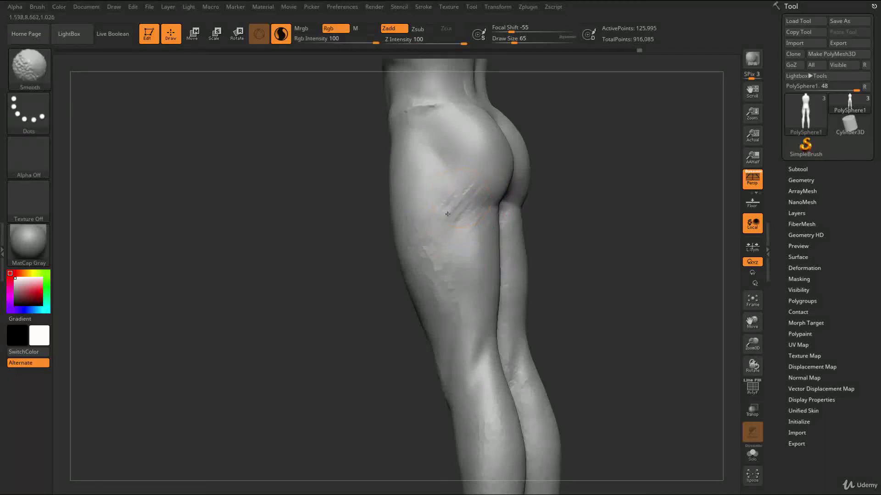
pyautogui.press('shift')
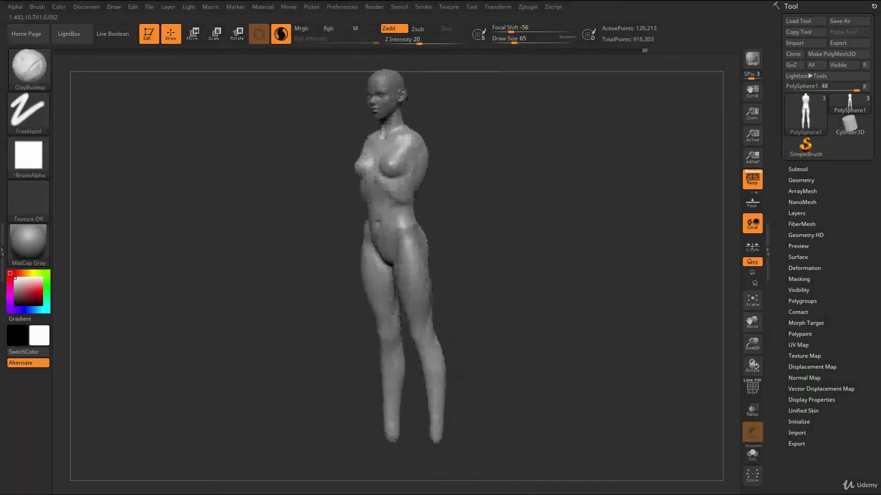
# - Smooth the remaining roughness on the outer and back surfaces of the thighs at draw size 65
pyautogui.moveTo(436, 255)
pyautogui.mouseDown()
pyautogui.moveTo(454, 248)
pyautogui.moveTo(454, 262)
pyautogui.mouseUp()
pyautogui.press('shift')
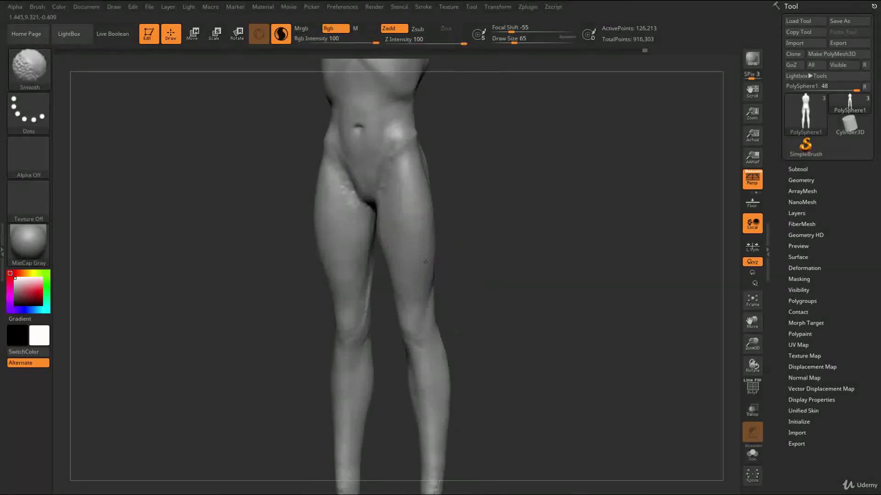
pyautogui.keyDown('alt'); pyautogui.moveTo(486, 236); pyautogui.dragTo(376, 225); pyautogui.keyUp('alt')
pyautogui.moveTo(427, 238); pyautogui.dragTo(486, 221)
pyautogui.keyDown('alt'); pyautogui.moveTo(486, 220); pyautogui.dragTo(502, 289); pyautogui.keyUp('alt')
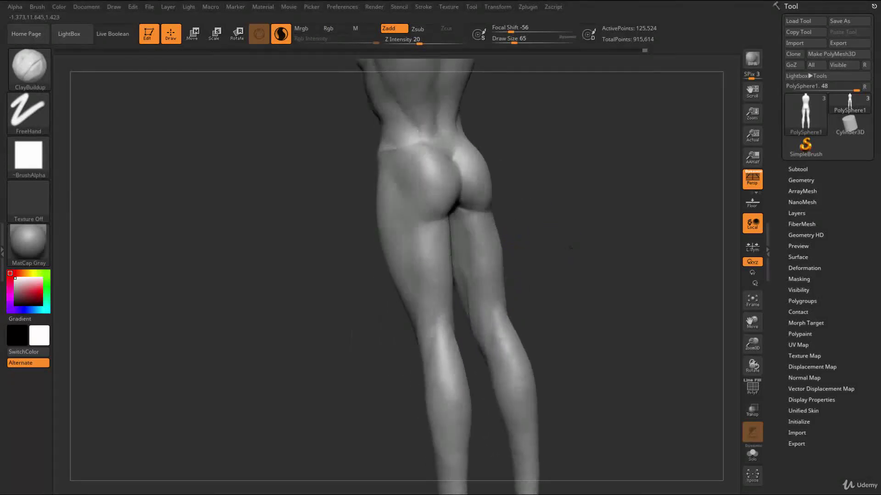
pyautogui.keyDown('shift'); pyautogui.moveTo(421, 248); pyautogui.dragTo(426, 248); pyautogui.keyUp('shift')
# - Examine the shape of the buttocks, hips and legs from several angles
pyautogui.moveTo(573, 252); pyautogui.dragTo(528, 246)
pyautogui.press('b')
pyautogui.press('d')
pyautogui.press('s')
pyautogui.keyDown('alt'); pyautogui.moveTo(580, 201); pyautogui.dragTo(529, 243); pyautogui.keyUp('alt')
pyautogui.moveTo(550, 238); pyautogui.dragTo(495, 234)
pyautogui.press('b')
pyautogui.press('c')
pyautogui.press('b')
pyautogui.keyDown('alt'); pyautogui.moveTo(558, 197); pyautogui.dragTo(523, 202); pyautogui.keyUp('alt')
pyautogui.moveTo(527, 229); pyautogui.dragTo(491, 236)
pyautogui.moveTo(565, 282); pyautogui.dragTo(649, 326)
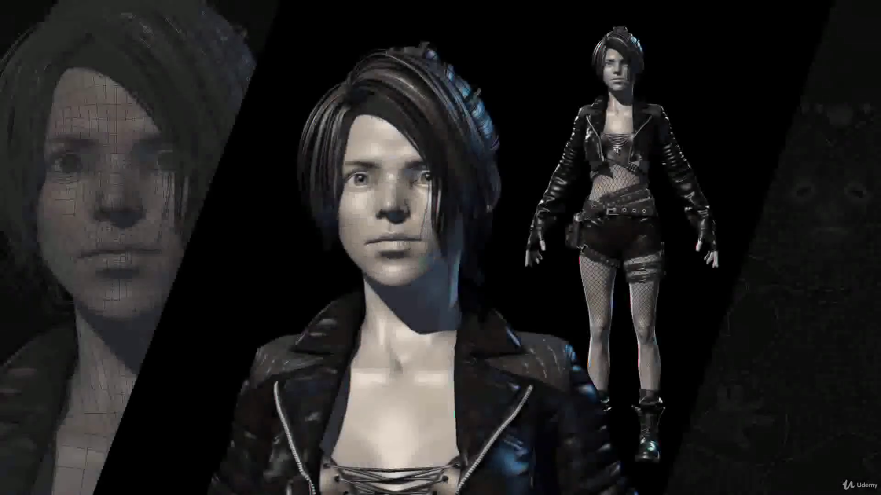